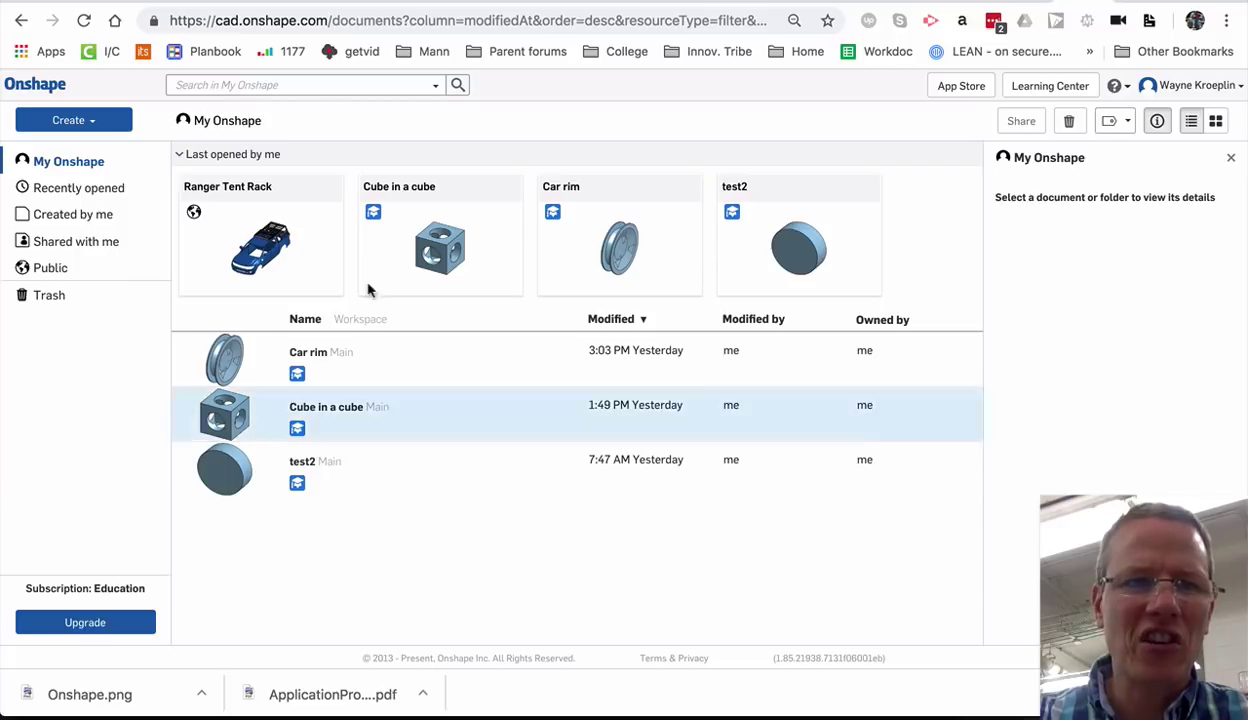
# Create a blank Onshape document titled 'My First Sketch', opening Part Studio 1
pyautogui.click(80, 121)
pyautogui.click(66, 150)
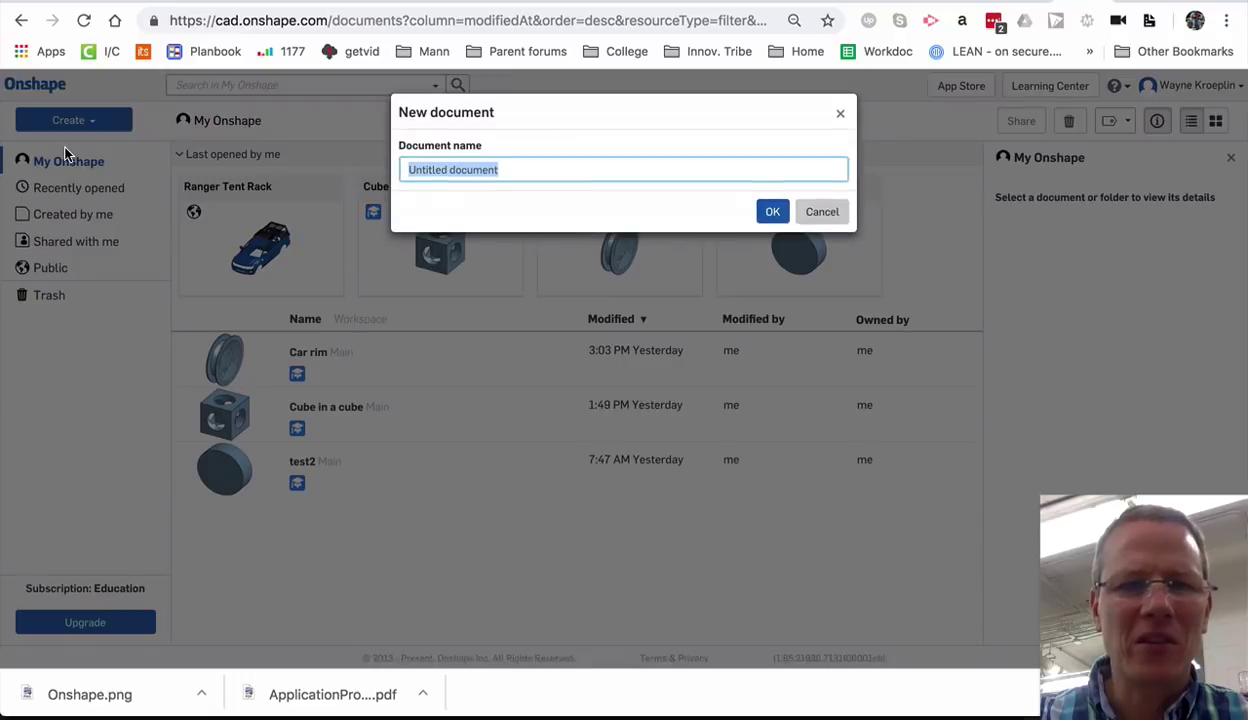
pyautogui.write('M')
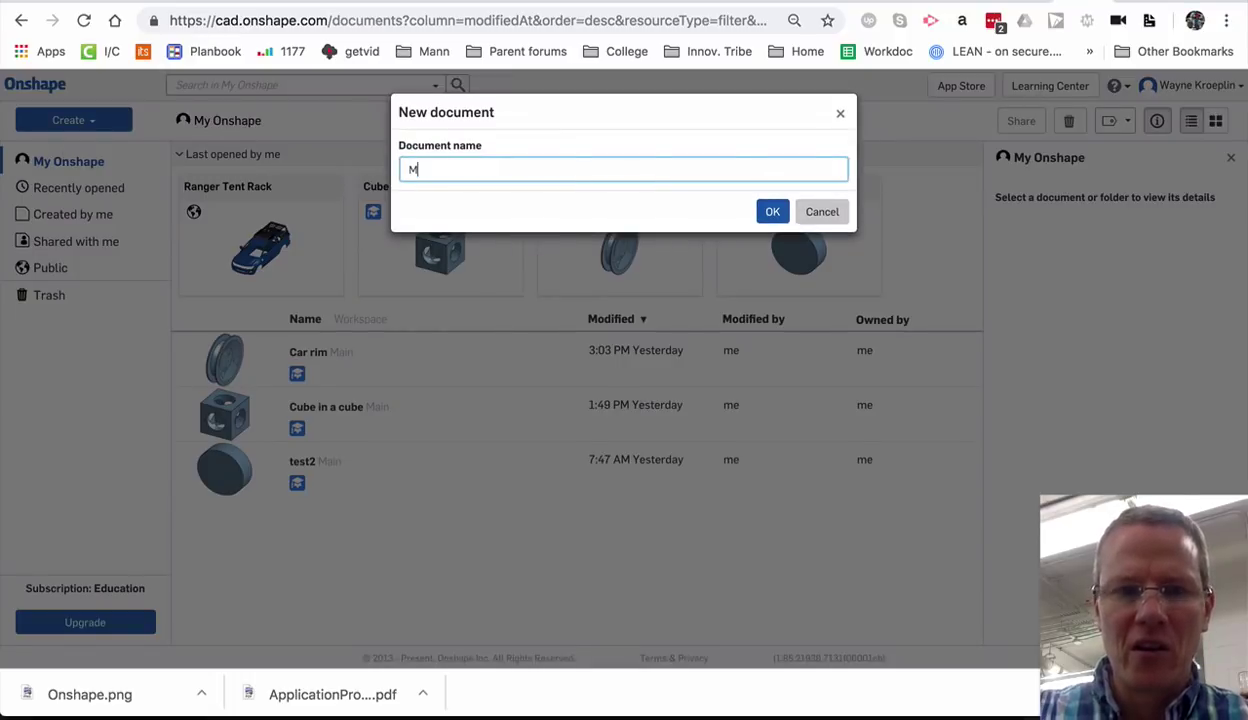
pyautogui.write('y First ')
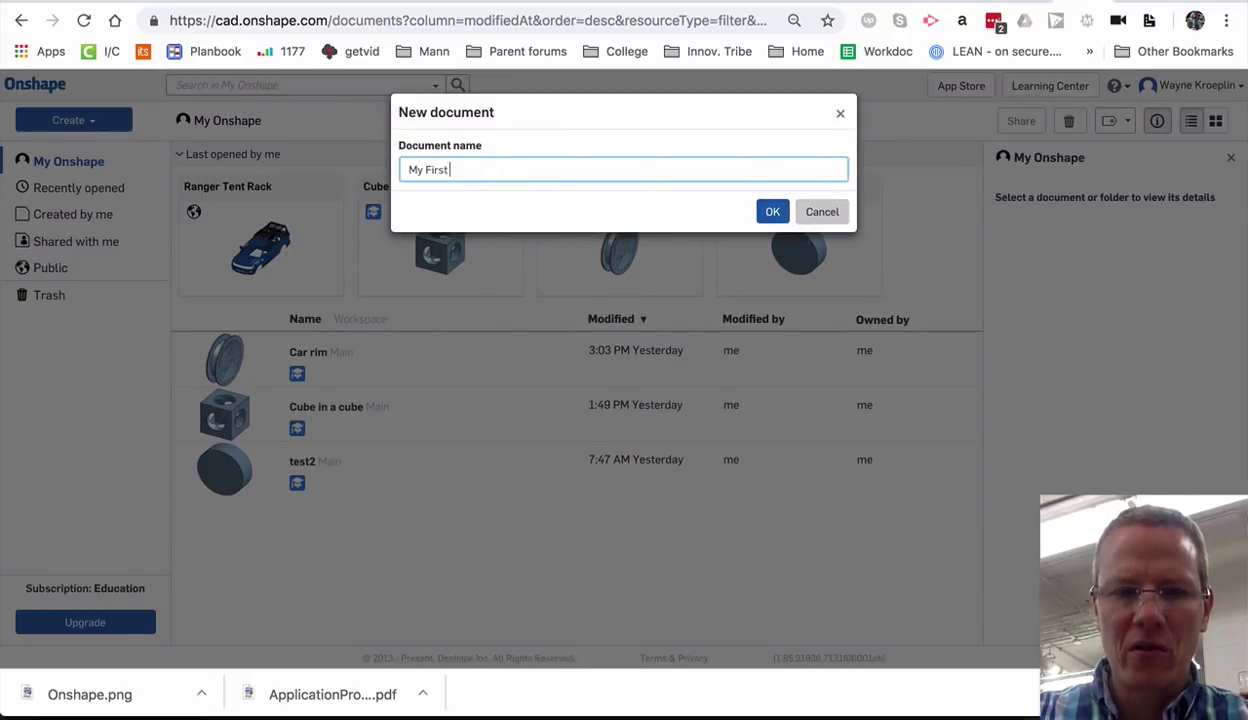
pyautogui.write('Sketch')
pyautogui.press('Return')
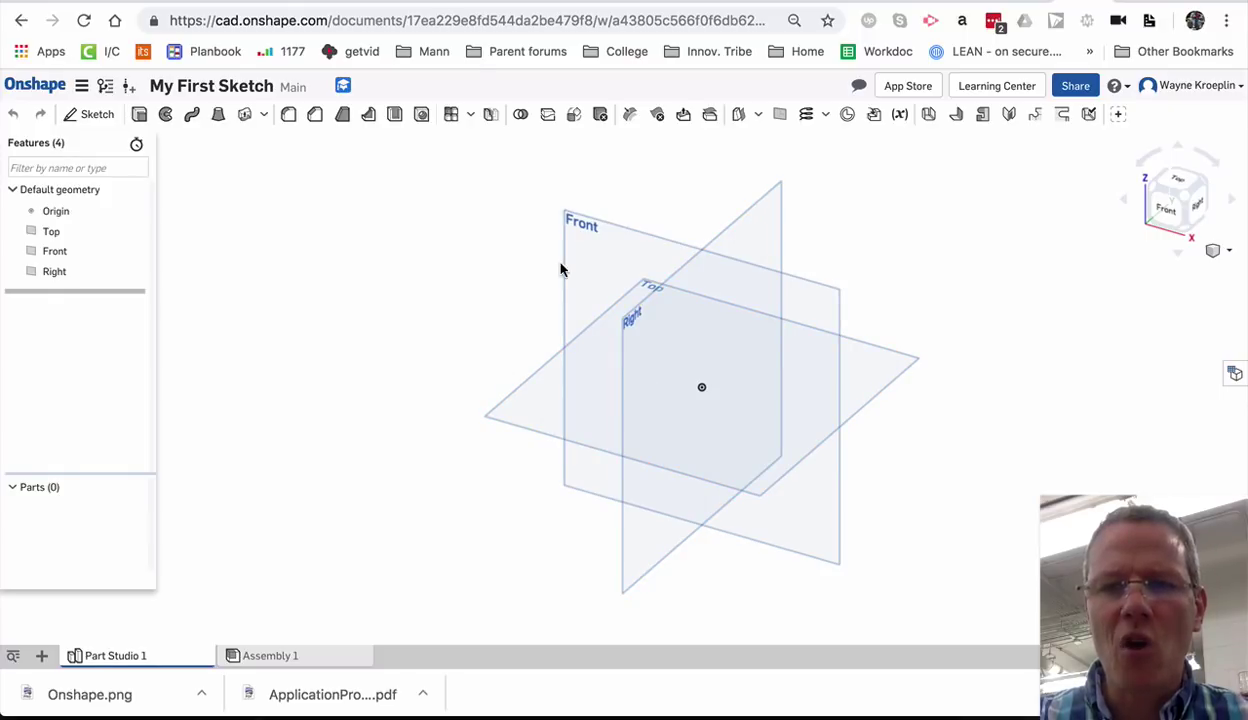
pyautogui.moveTo(882, 268); pyautogui.dragTo(918, 300, button='right')
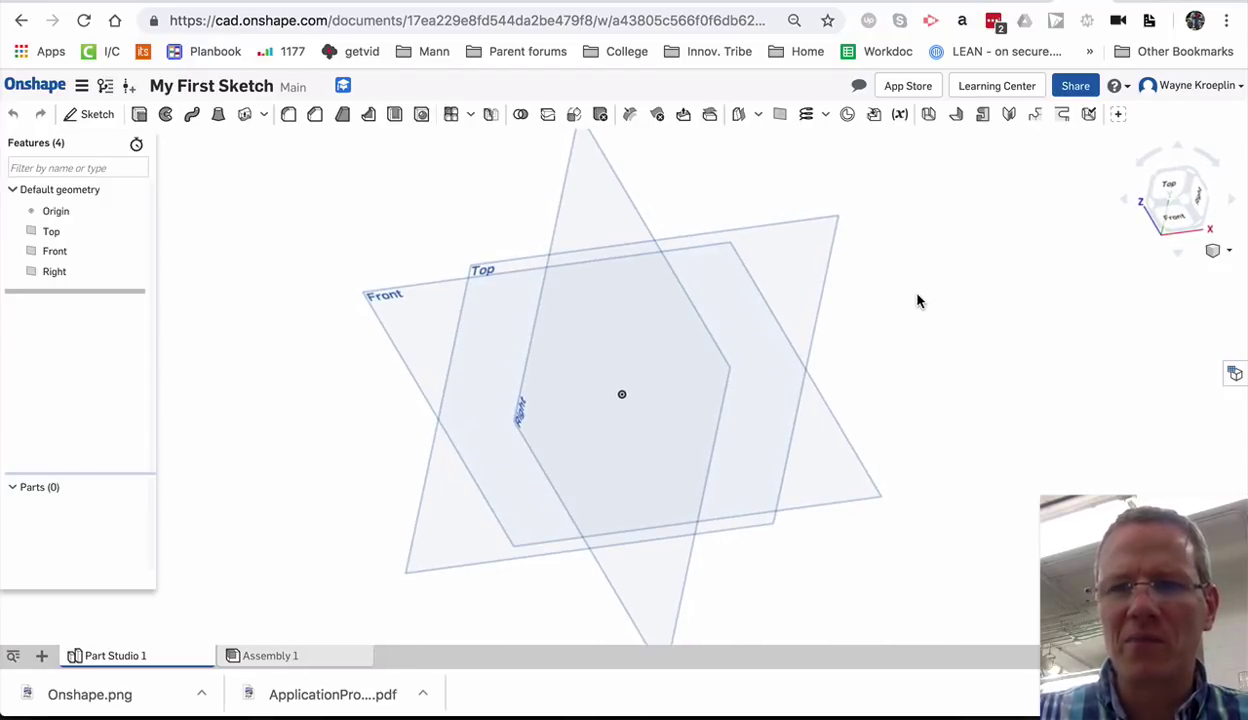
pyautogui.click(1153, 158)
pyautogui.click(1205, 155)
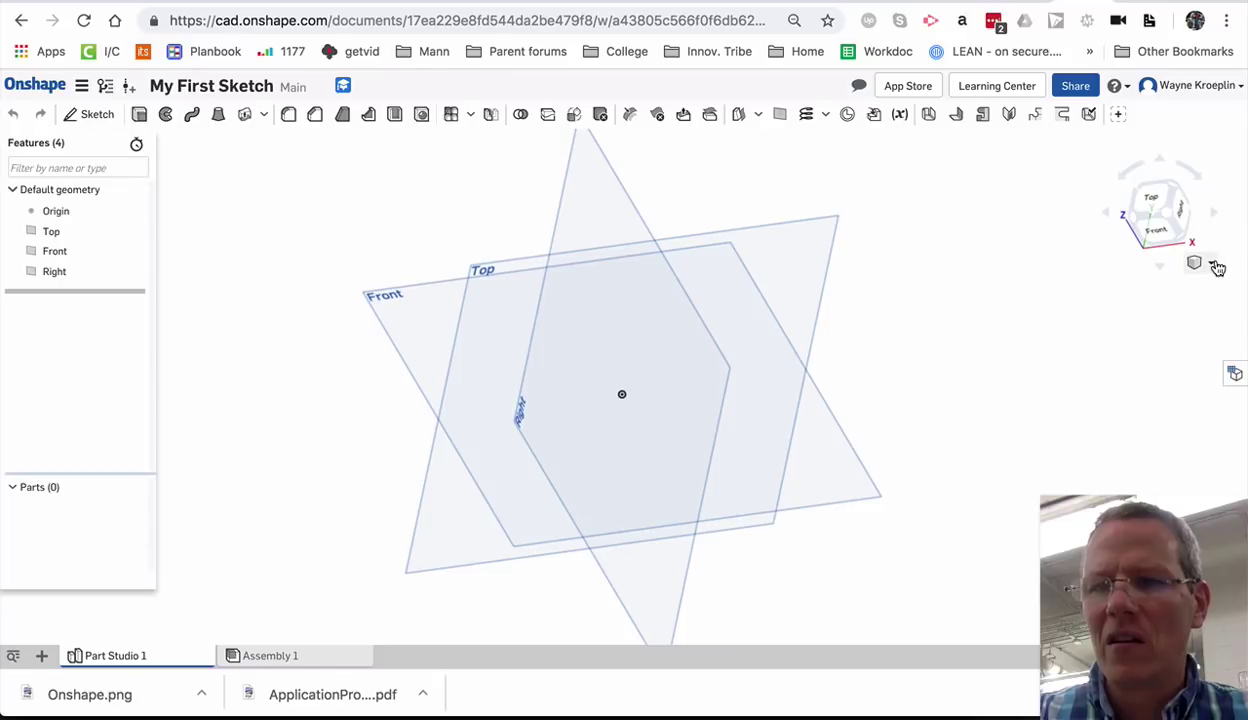
pyautogui.click(1205, 262)
pyautogui.click(1122, 286)
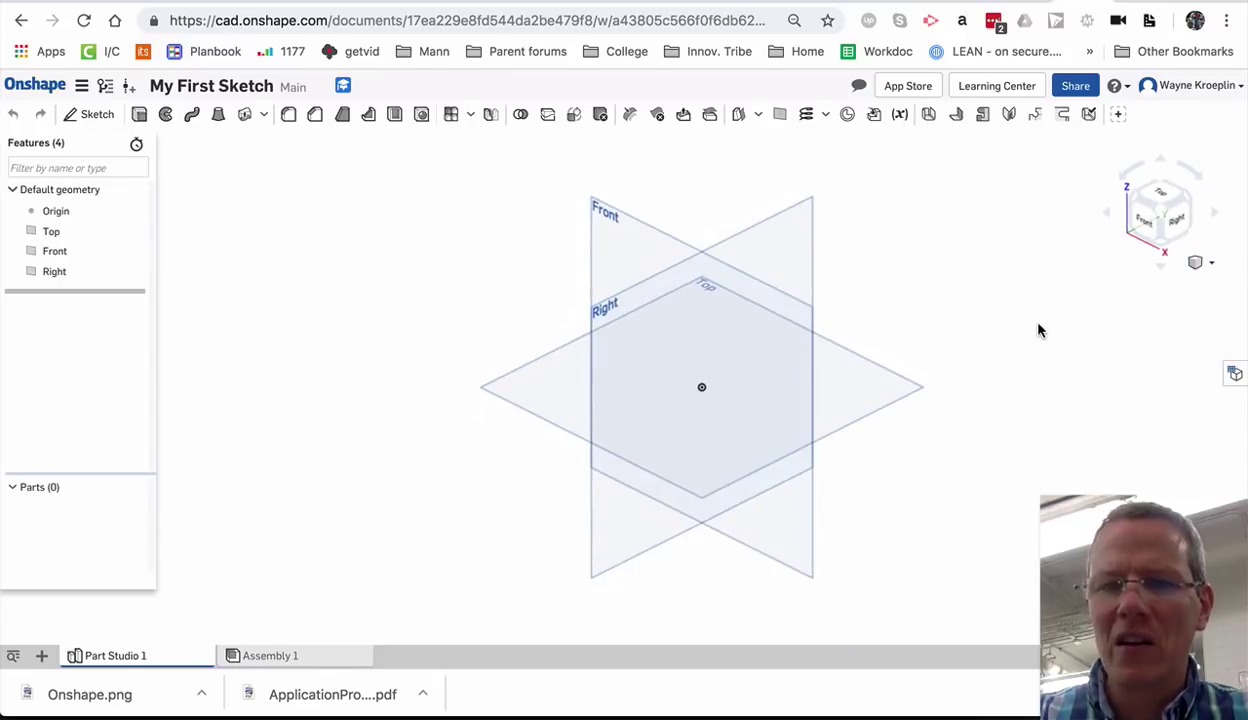
pyautogui.scroll(2, 527, 395)
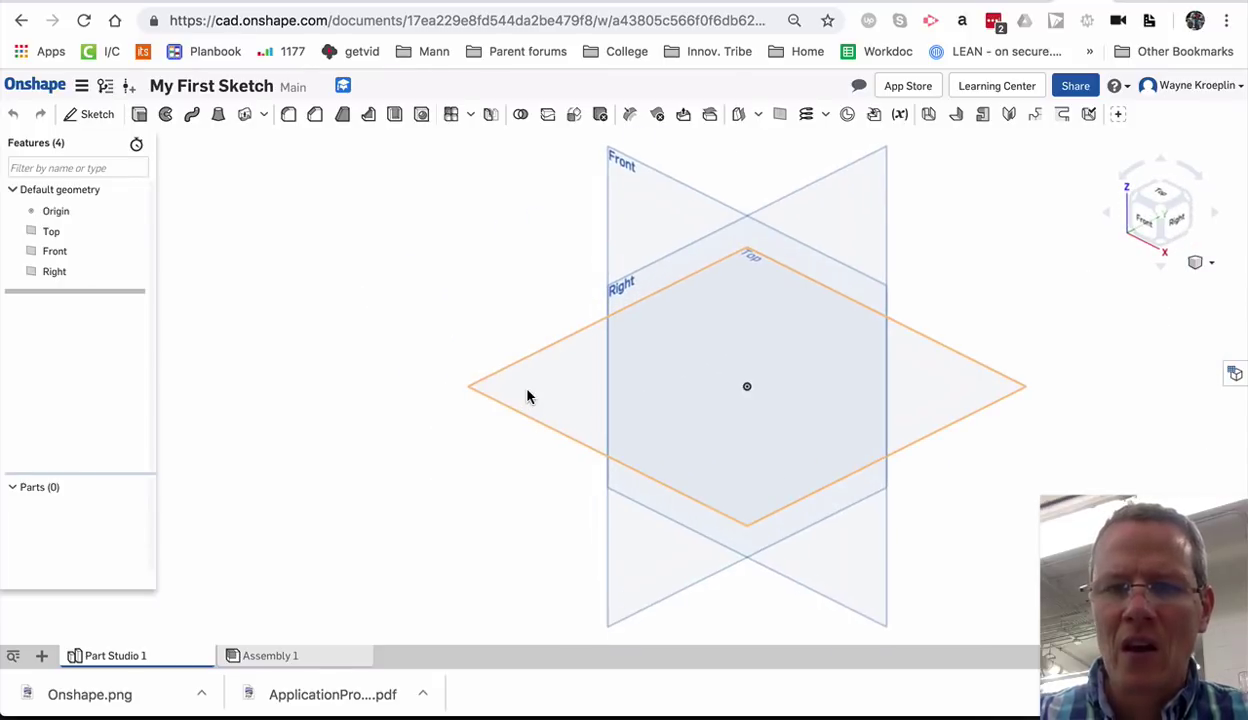
pyautogui.scroll(-5, 527, 394)
pyautogui.scroll(6, 540, 388)
pyautogui.scroll(4, 575, 378)
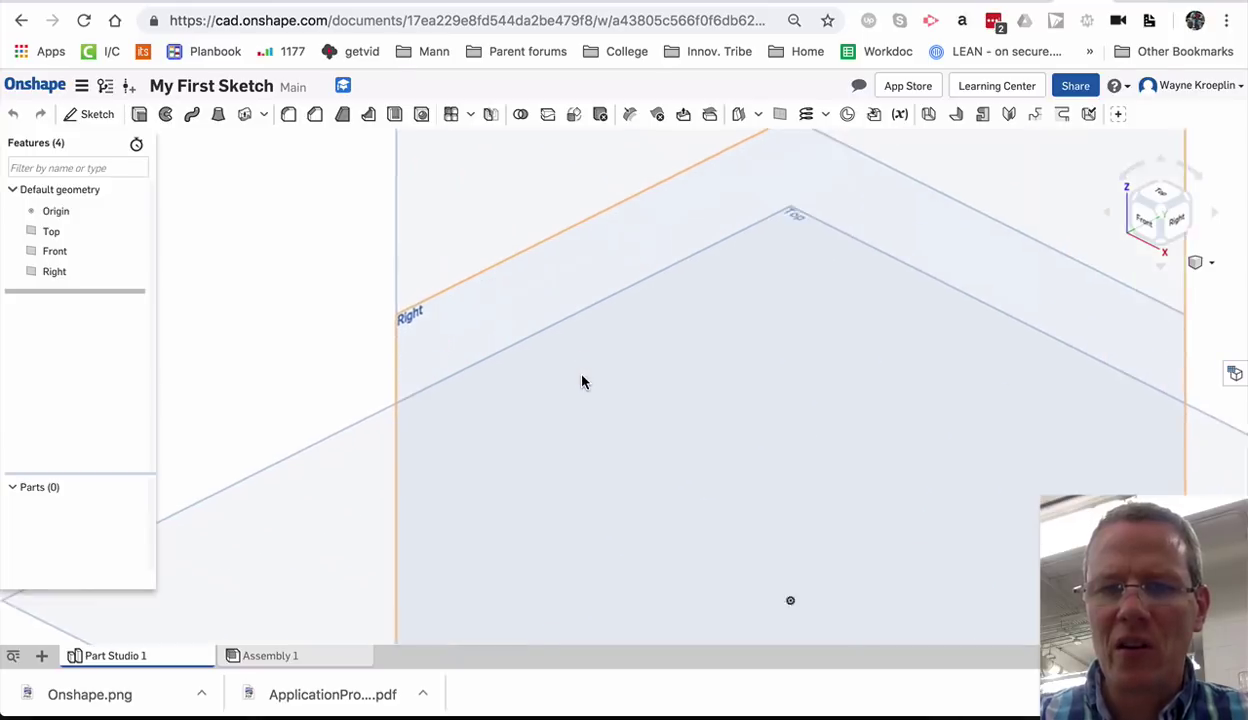
pyautogui.scroll(-6, 585, 380)
pyautogui.scroll(5, 585, 383)
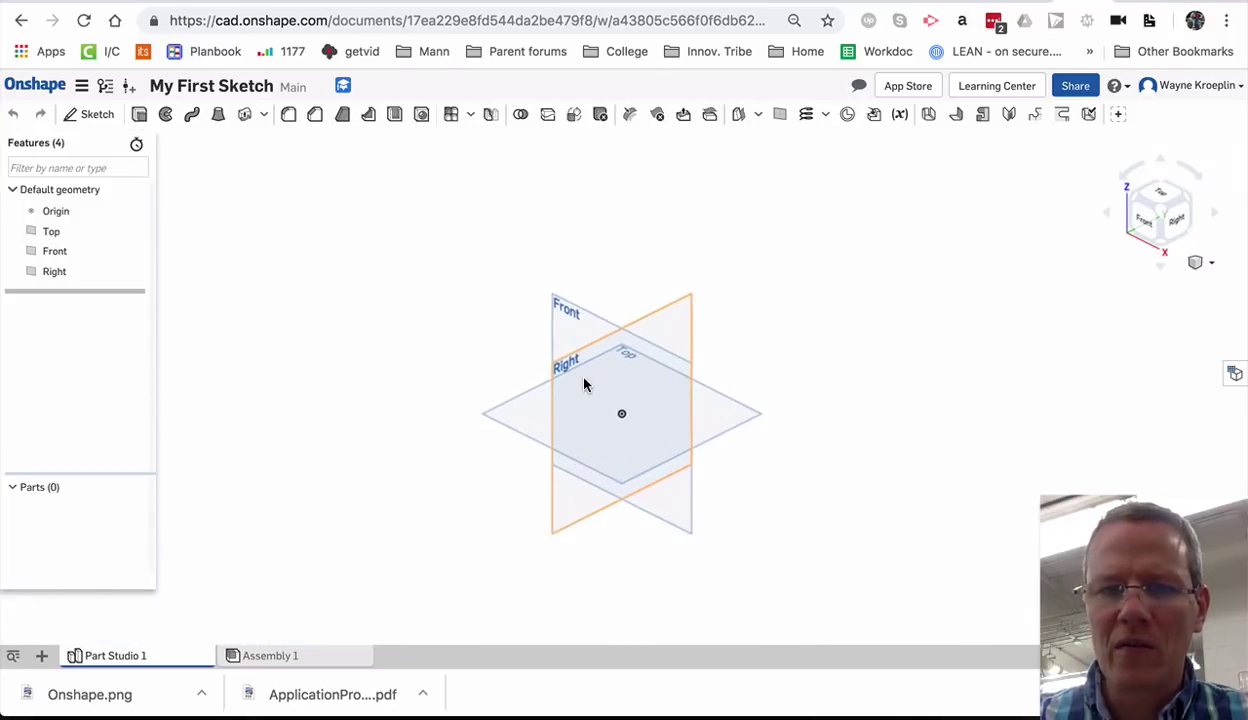
pyautogui.scroll(-6, 583, 390)
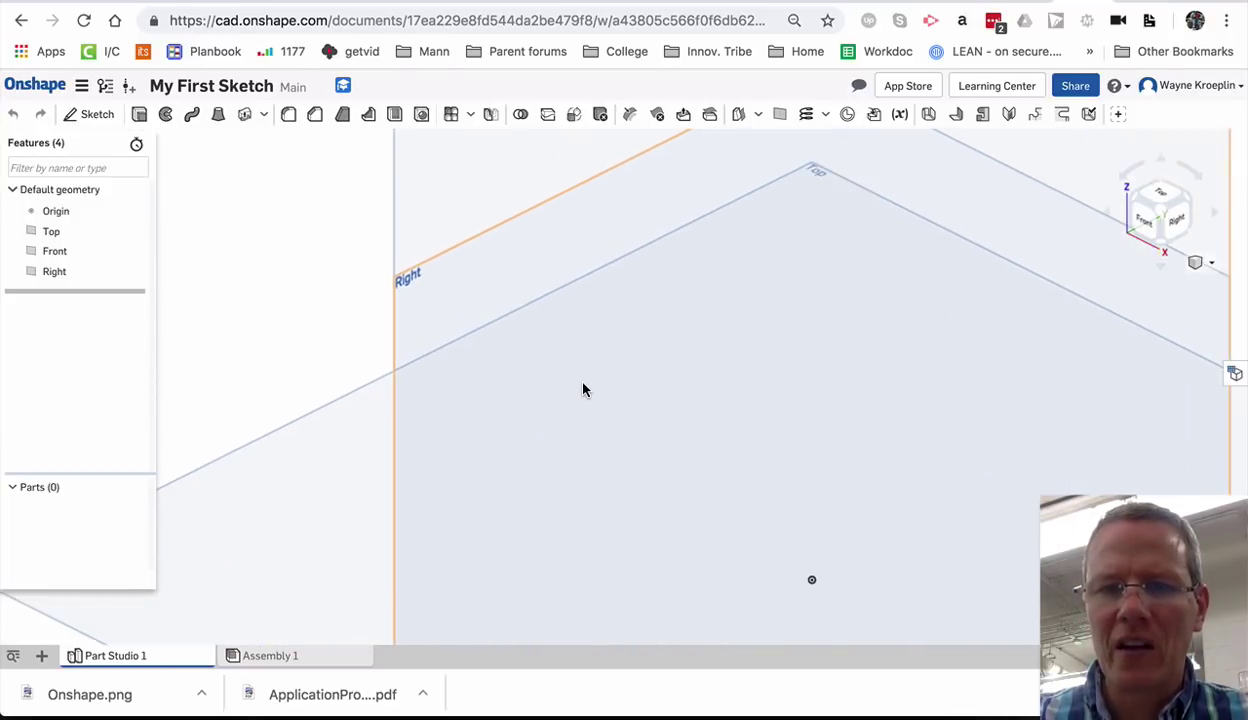
pyautogui.moveTo(583, 390); pyautogui.dragTo(1140, 518, button='middle')
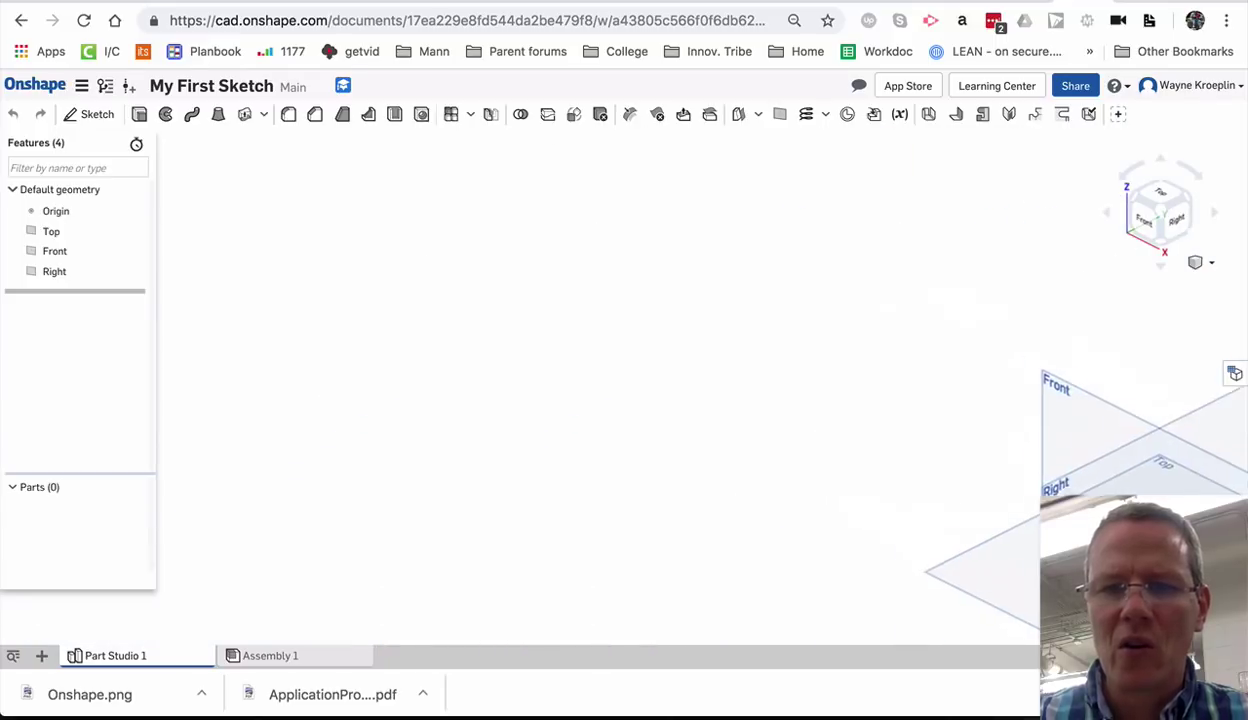
pyautogui.moveTo(602, 313); pyautogui.dragTo(936, 365, button='middle')
pyautogui.moveTo(1036, 438); pyautogui.dragTo(883, 423, button='middle')
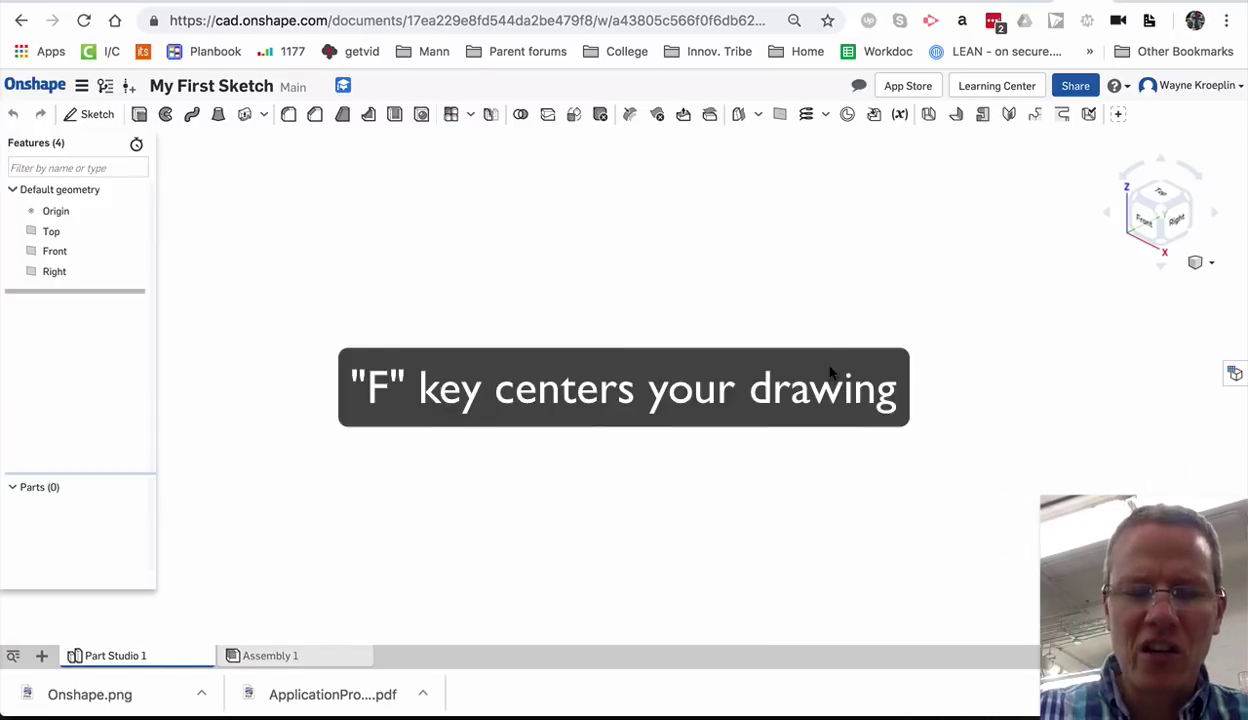
pyautogui.press('f')
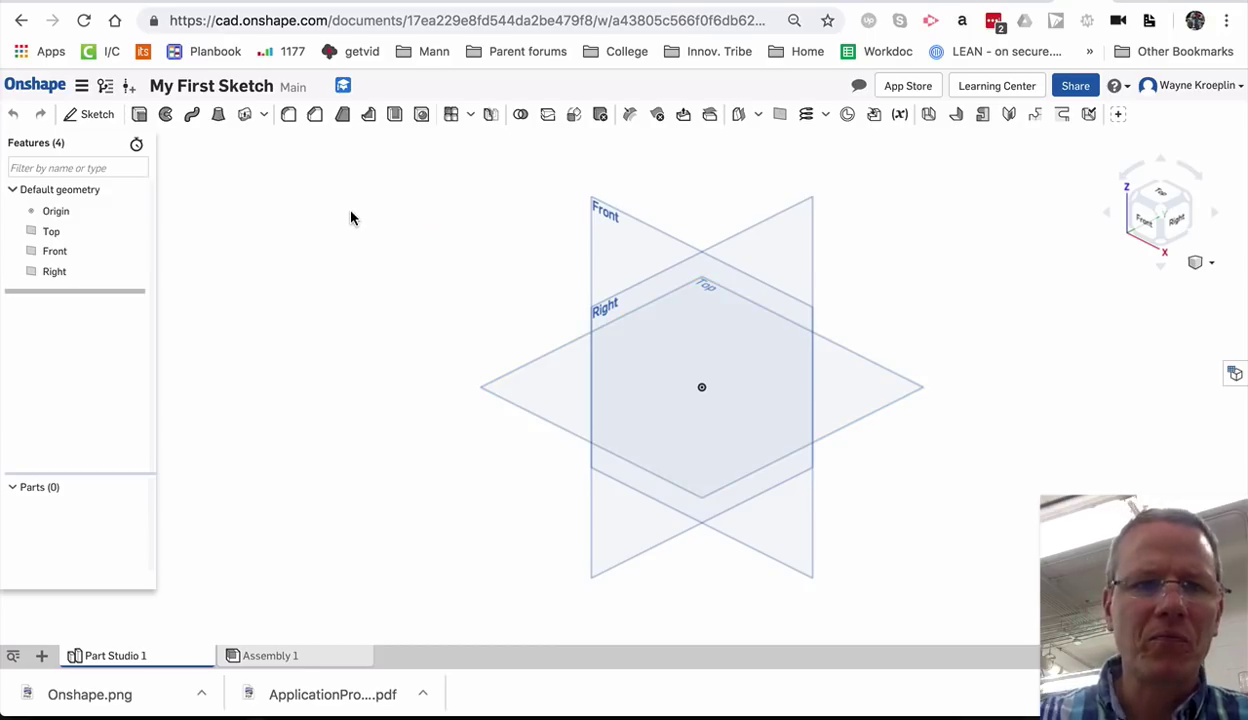
# Start Sketch 1 on the Front plane and view it normal to the sketch plane
pyautogui.click(93, 116)
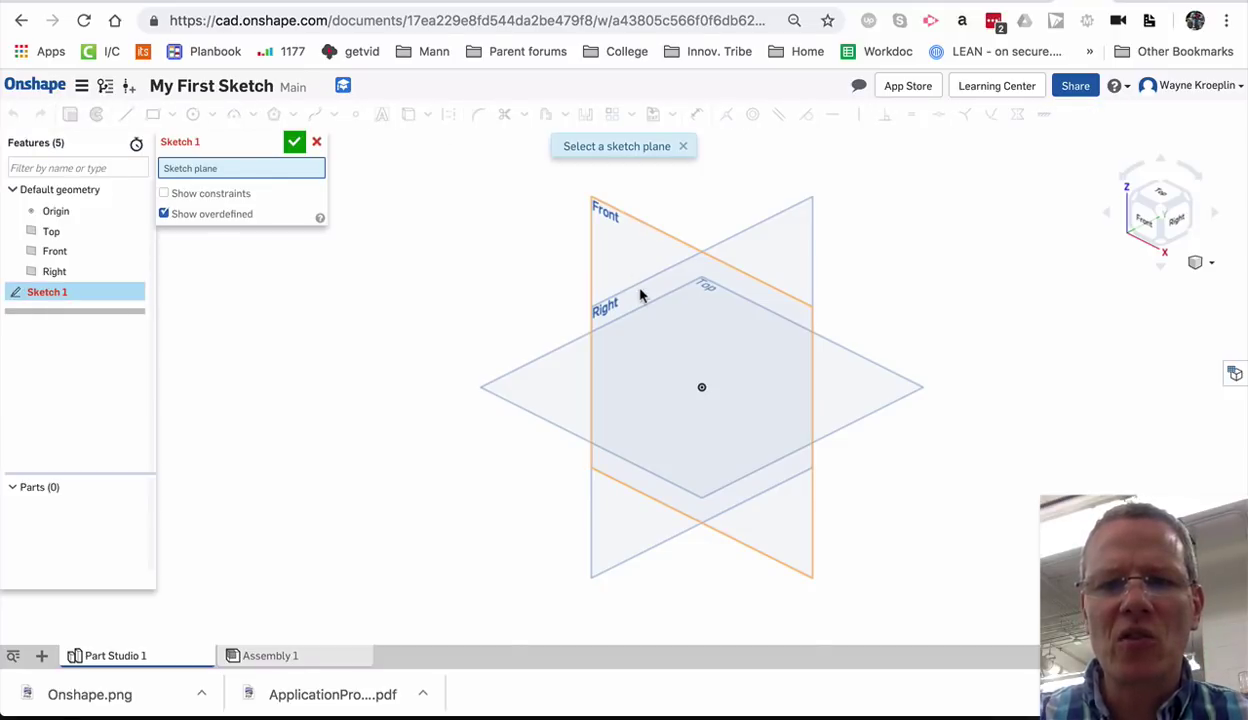
pyautogui.click(624, 224)
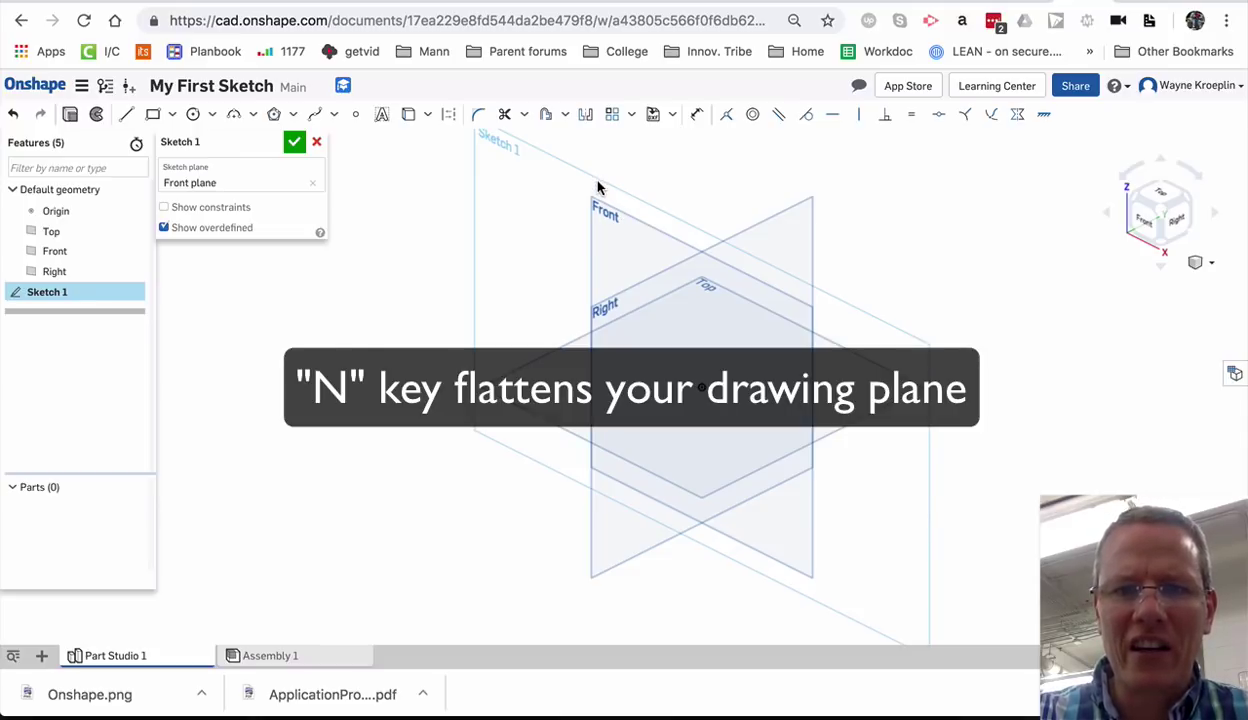
pyautogui.rightClick(598, 187)
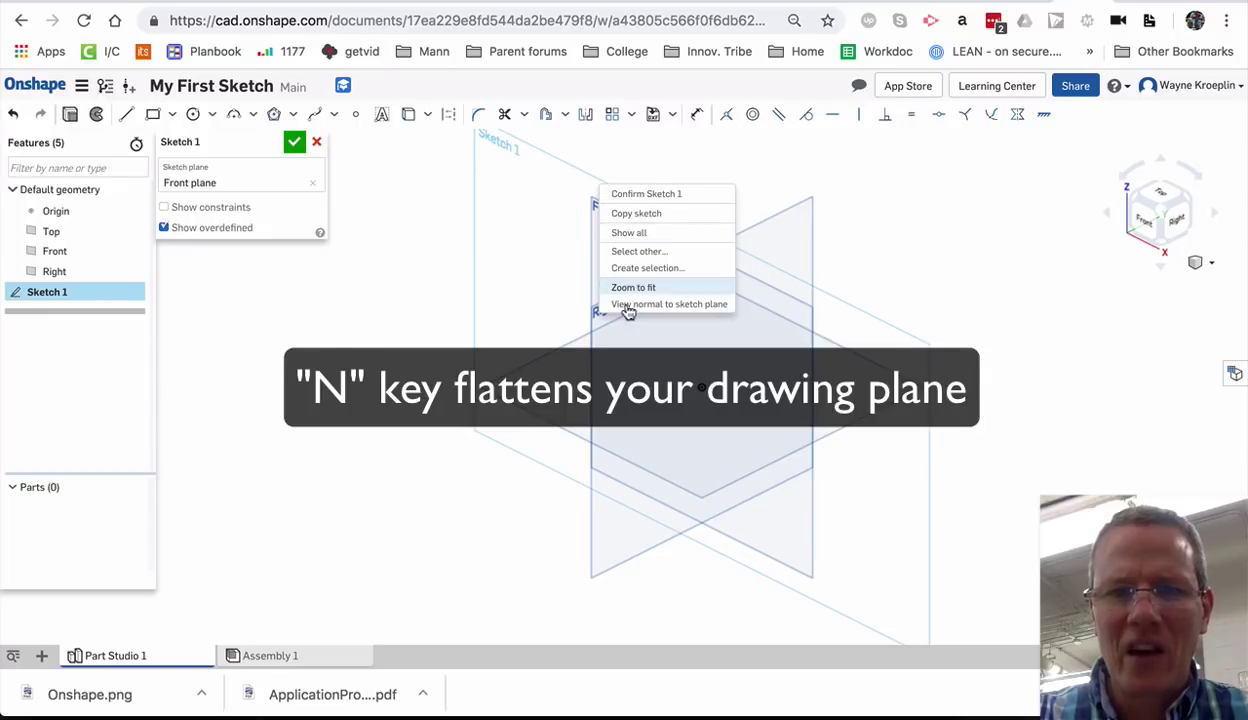
pyautogui.click(689, 305)
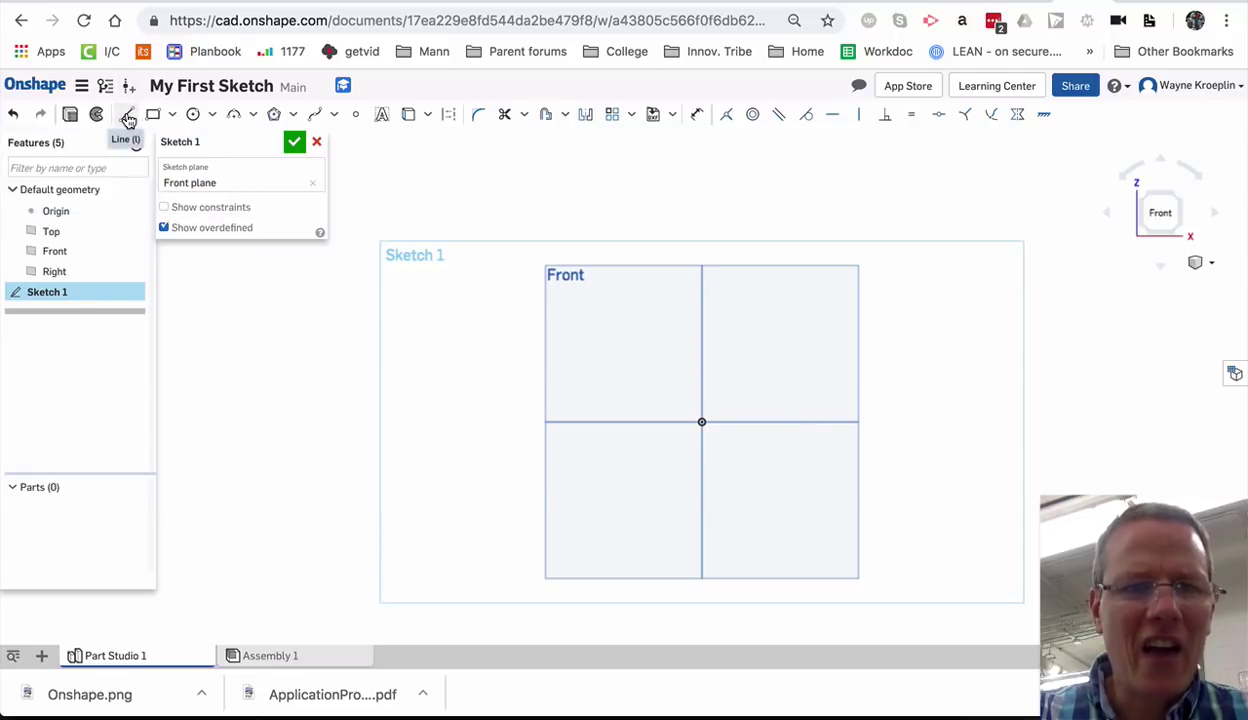
# Draw a closed five-line outline pointing right, like a sideways house, ending at the start corner
pyautogui.click(128, 116)
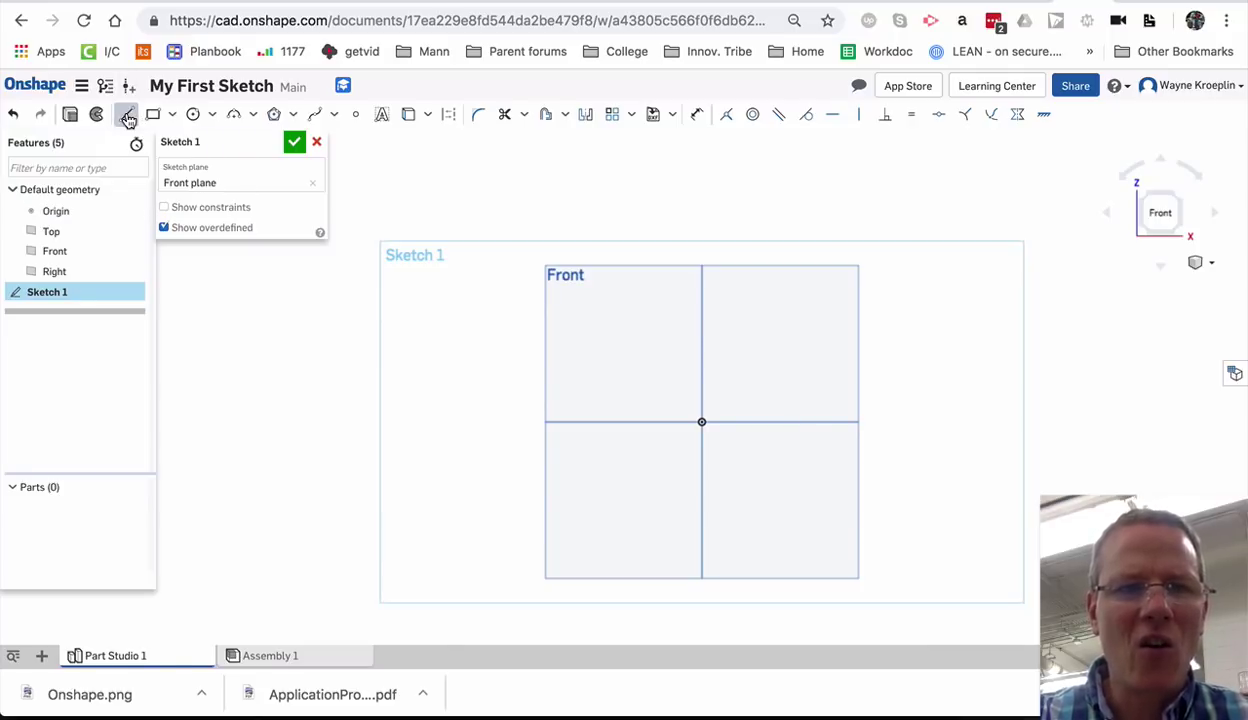
pyautogui.click(579, 314)
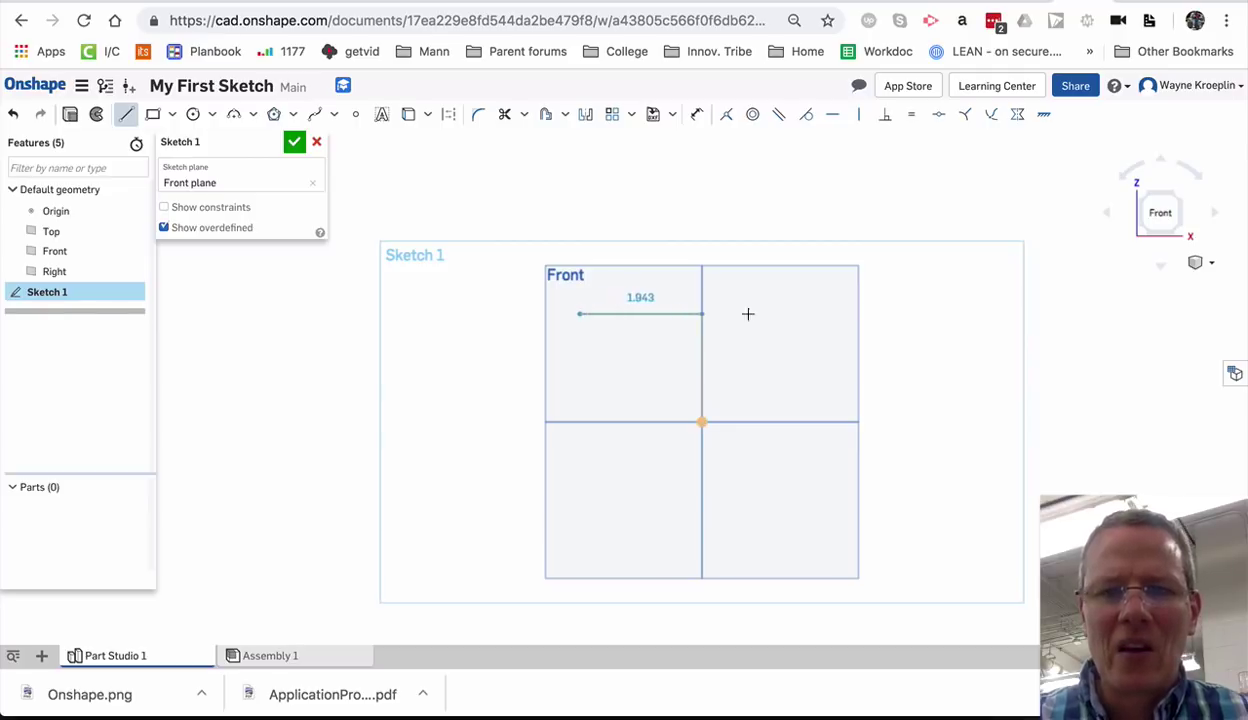
pyautogui.click(801, 314)
pyautogui.click(928, 437)
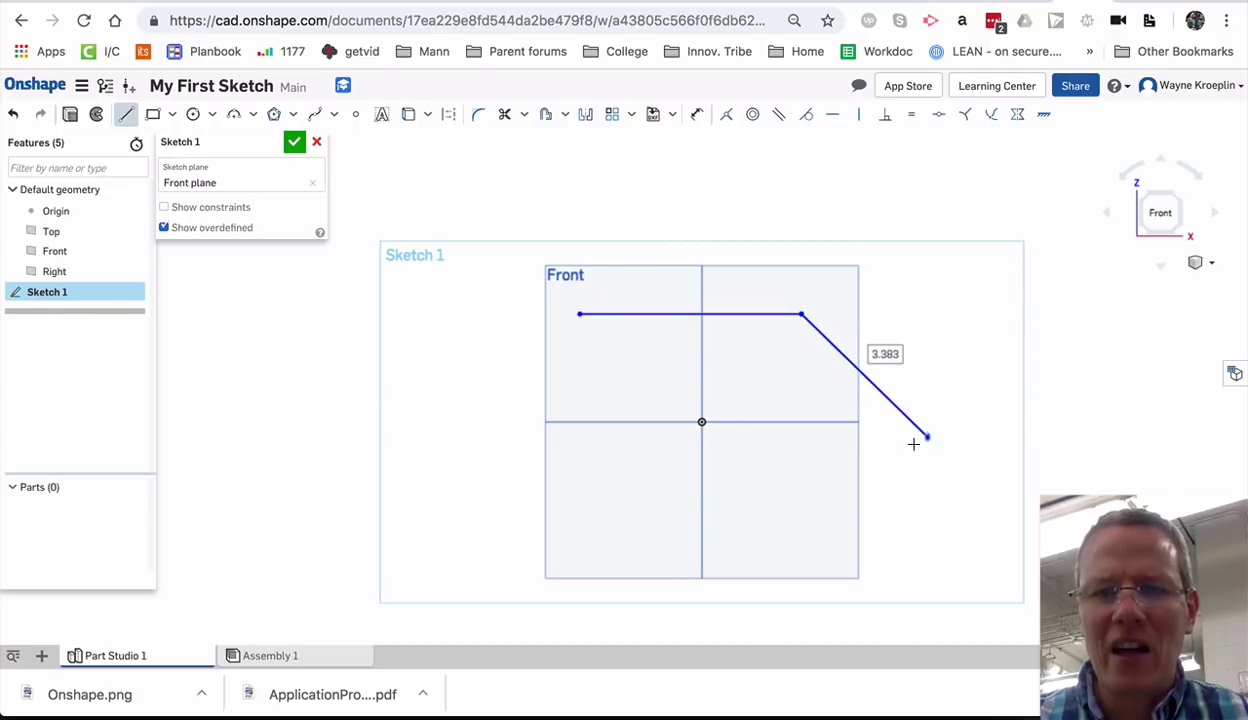
pyautogui.click(797, 523)
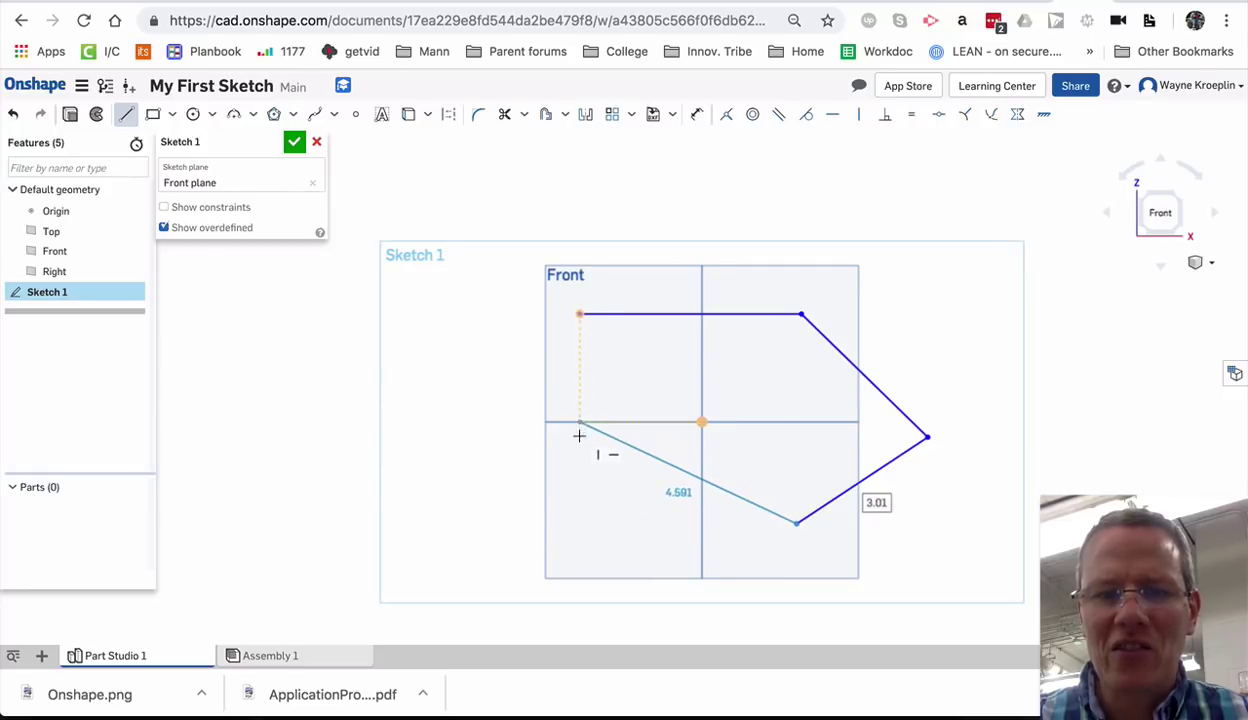
pyautogui.click(580, 521)
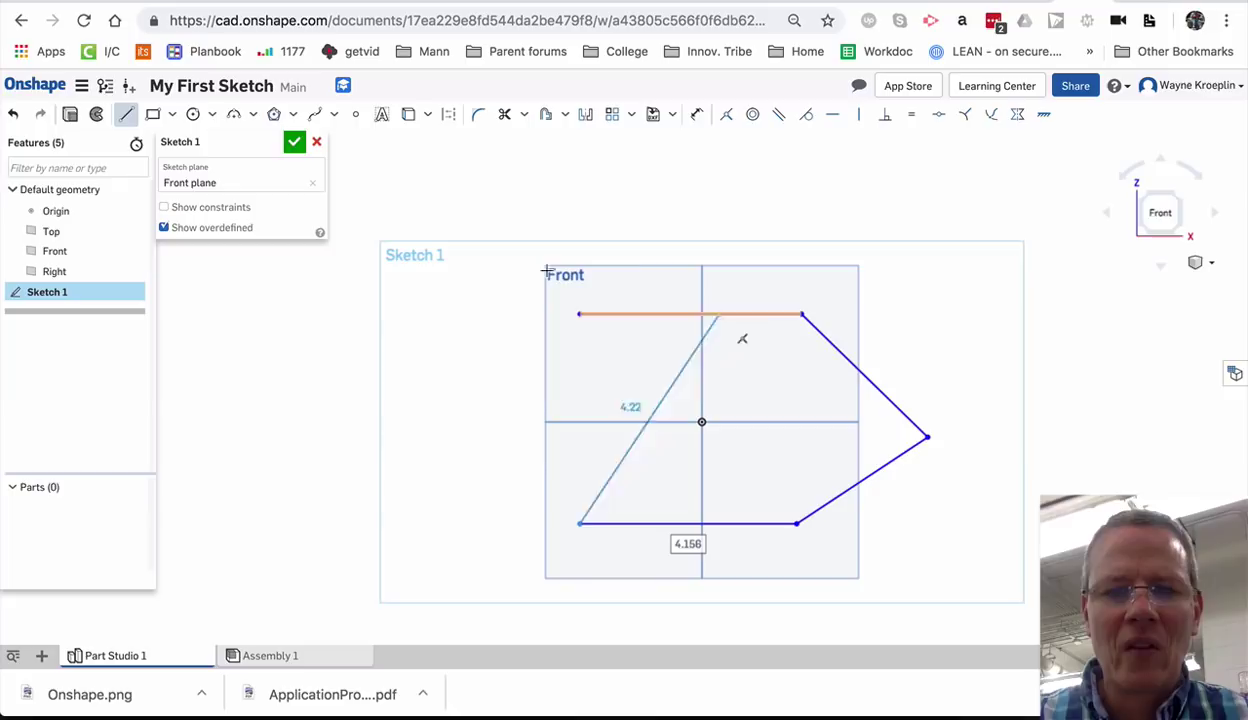
pyautogui.click(579, 316)
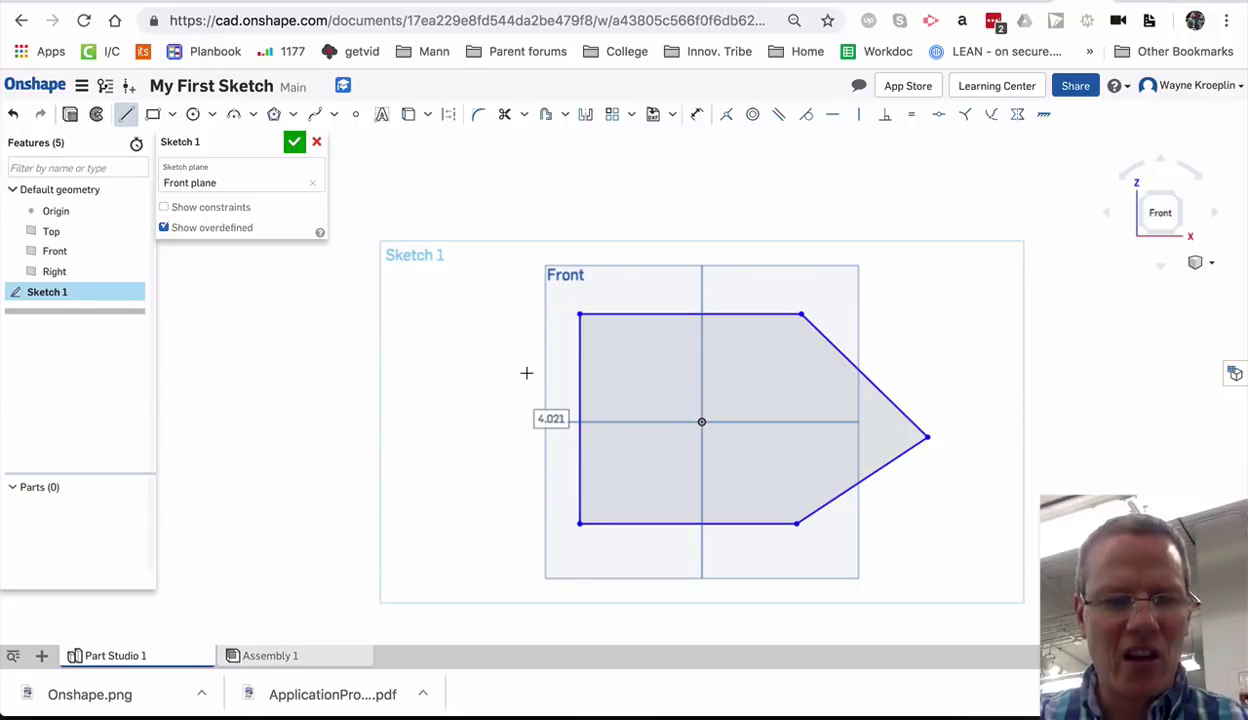
pyautogui.press('Escape')
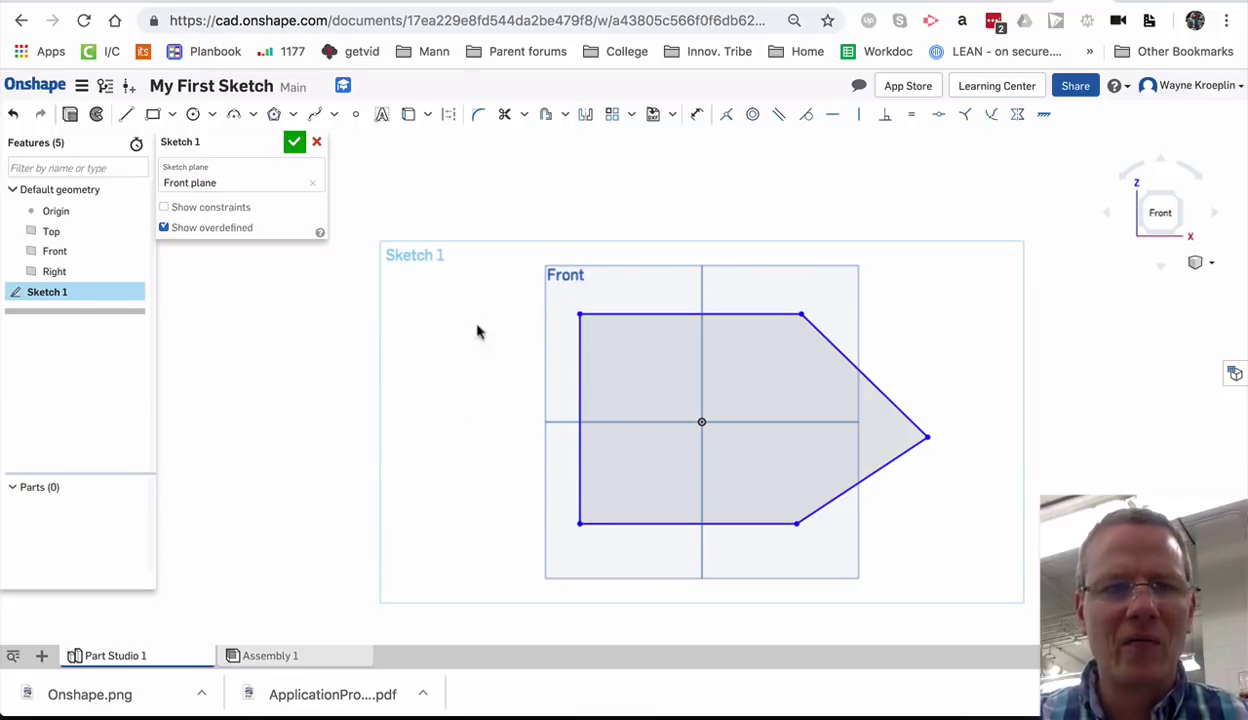
# Draw a small square left of centre and a small circle near the outline's right point
pyautogui.click(152, 114)
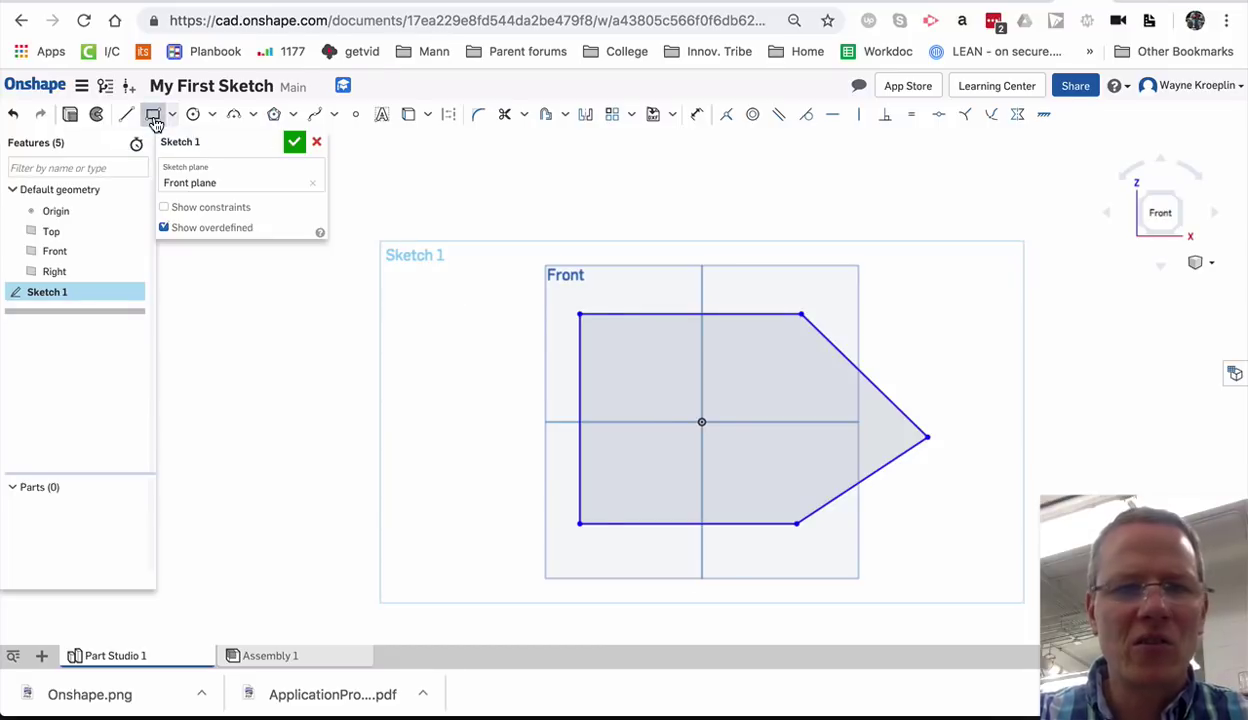
pyautogui.click(598, 392)
pyautogui.click(655, 442)
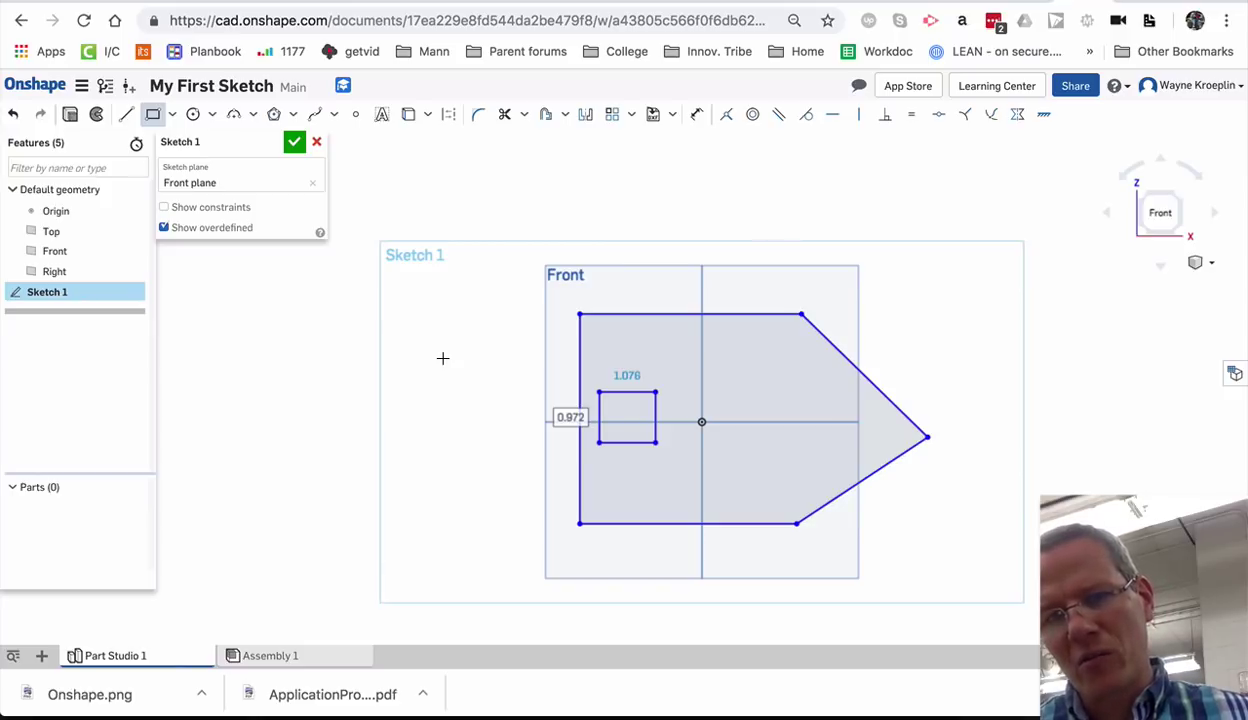
pyautogui.click(193, 114)
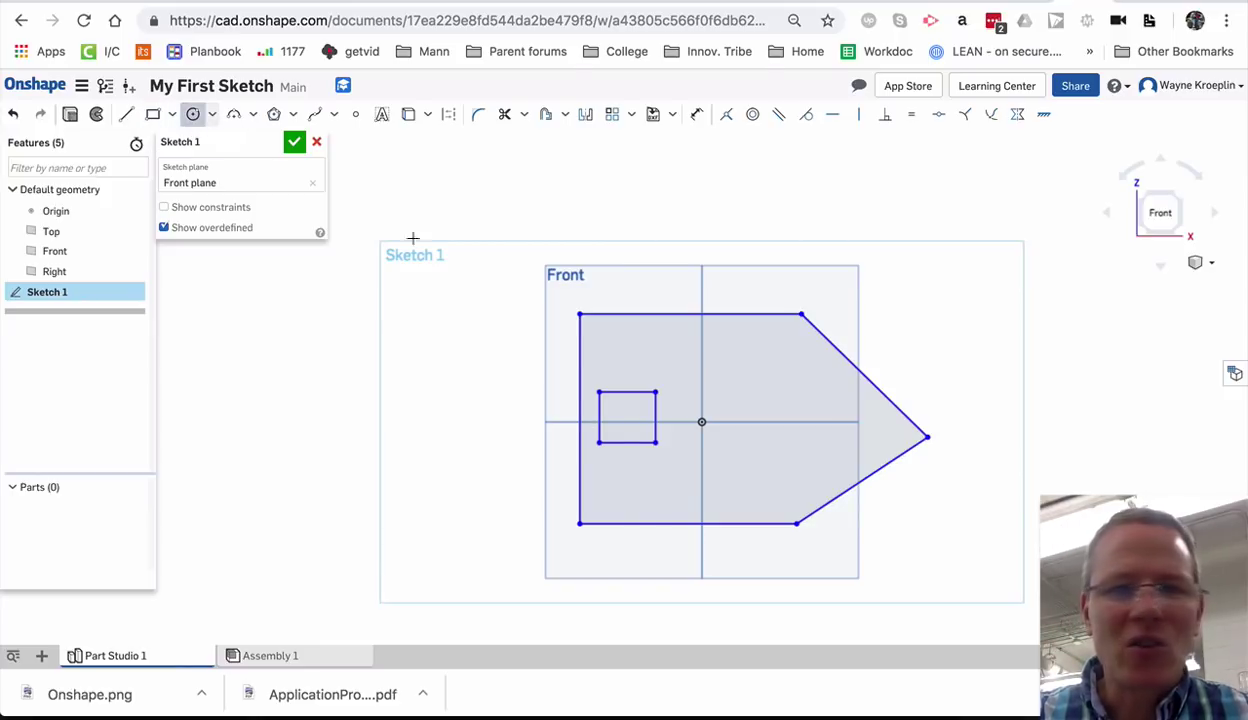
pyautogui.click(830, 422)
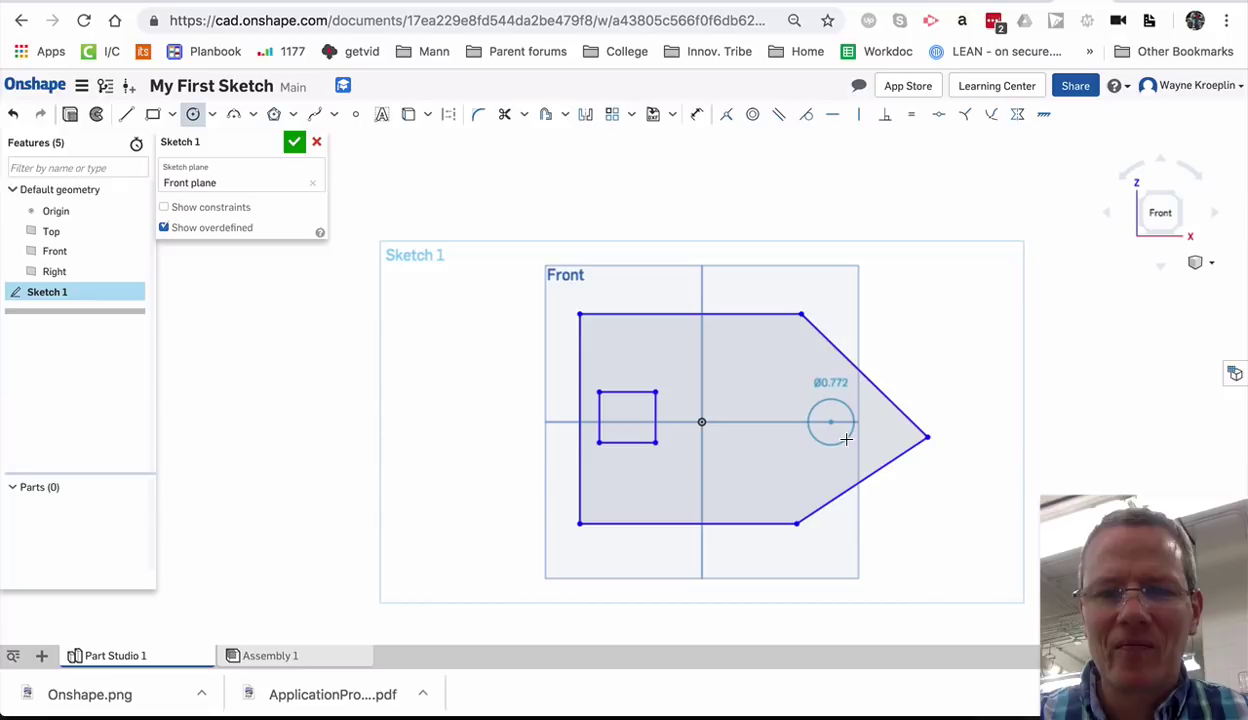
pyautogui.click(846, 438)
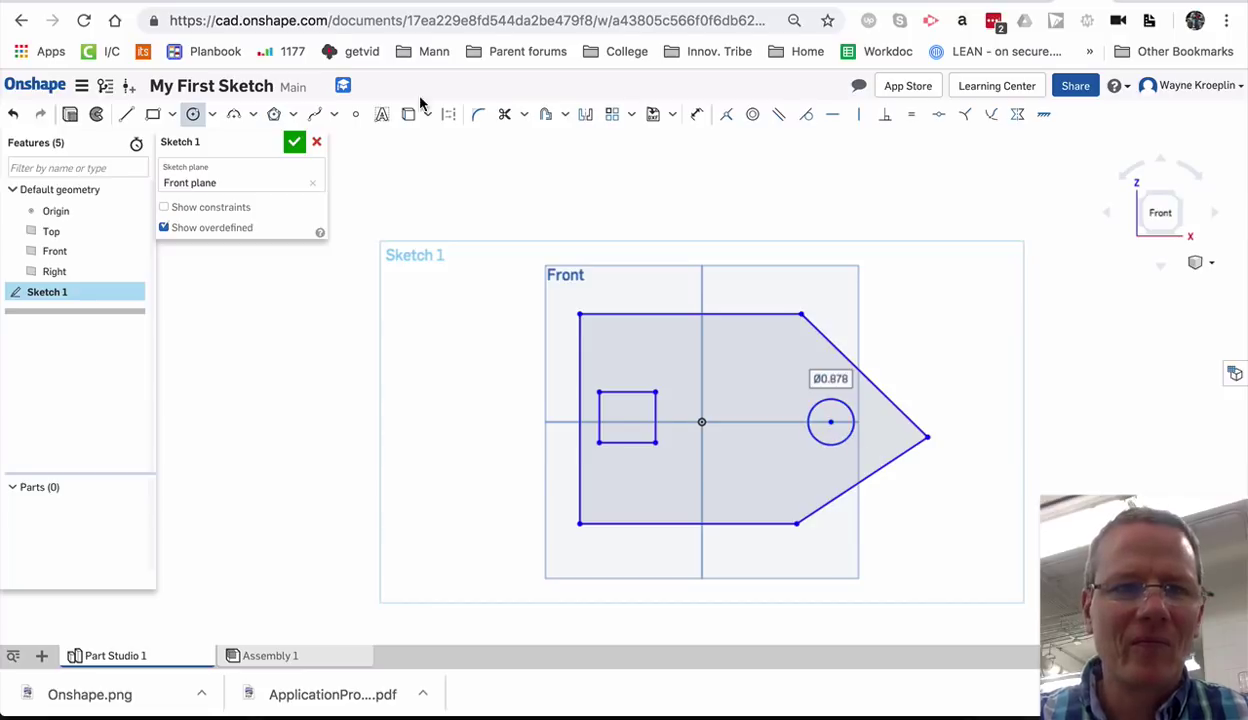
# Sketch a three-point arc above the top edge and close it with a straight line
pyautogui.click(236, 116)
pyautogui.click(641, 270)
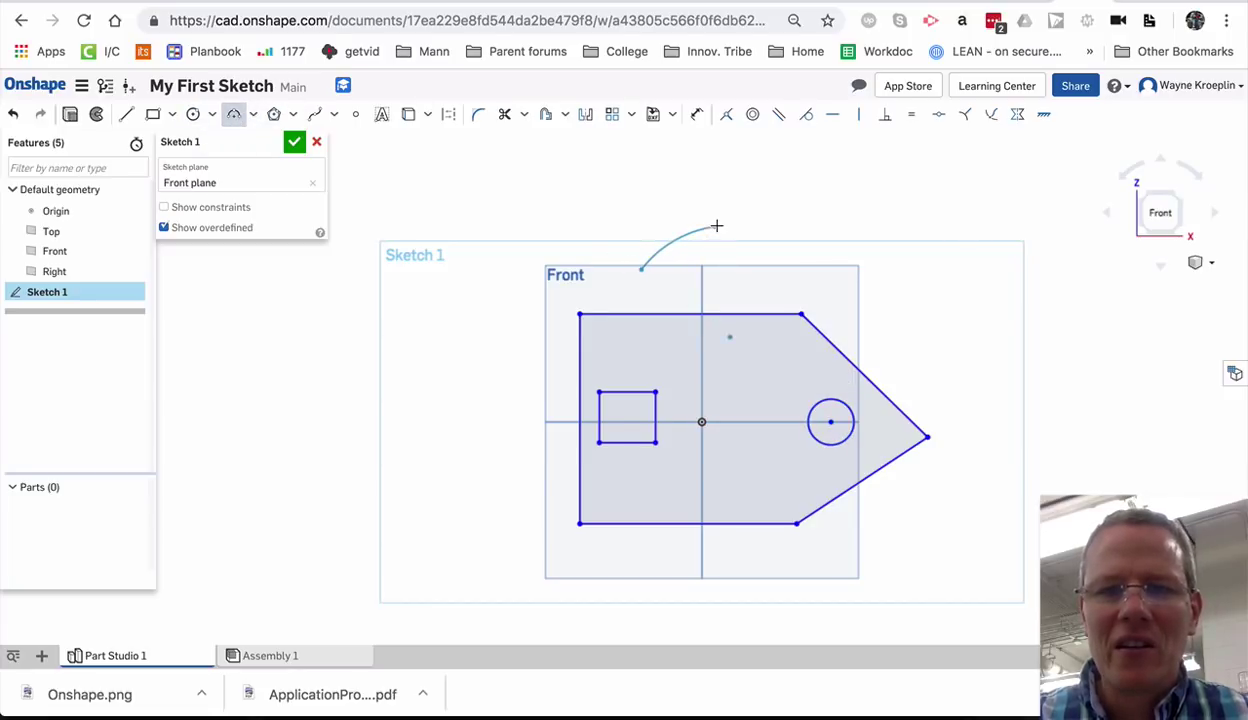
pyautogui.click(716, 225)
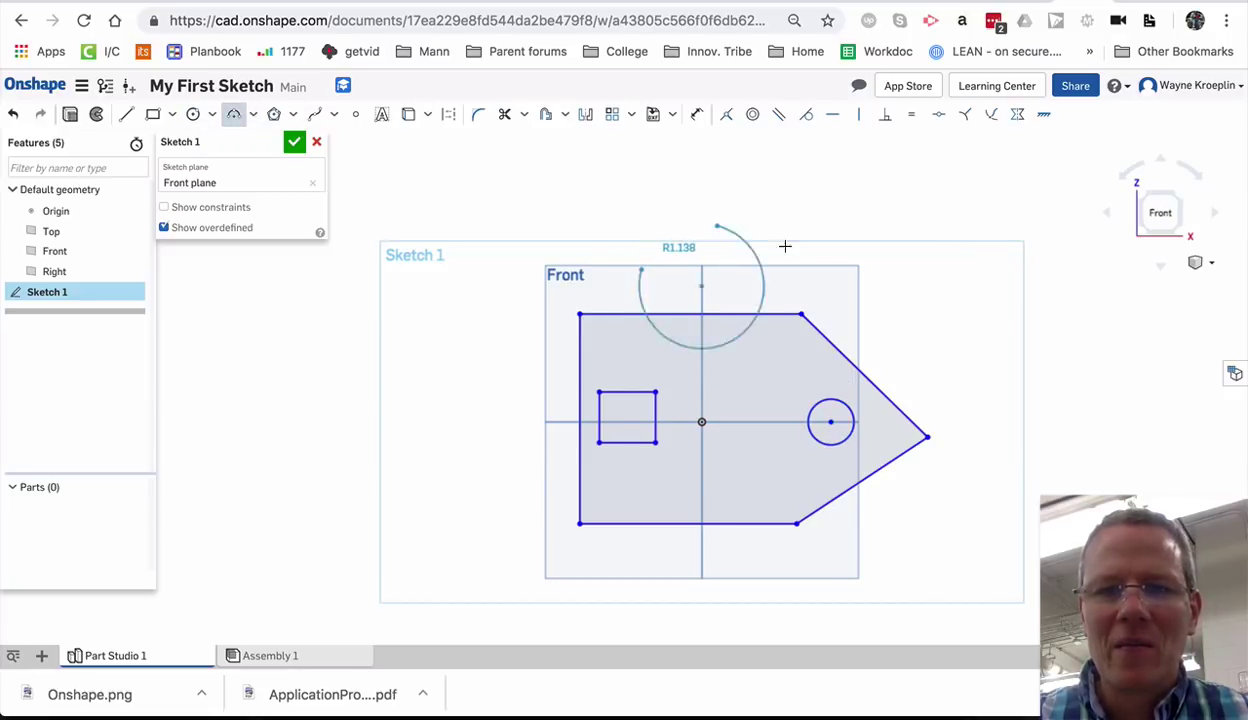
pyautogui.click(722, 245)
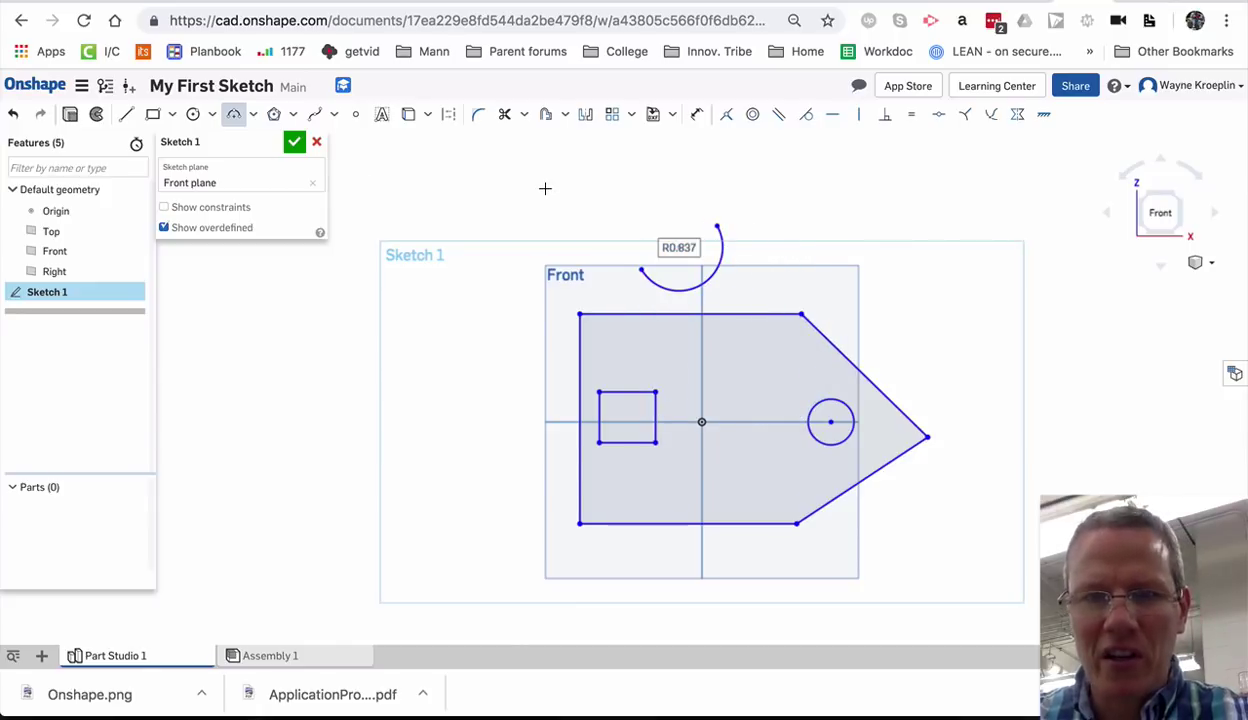
pyautogui.press('l')
pyautogui.click(716, 226)
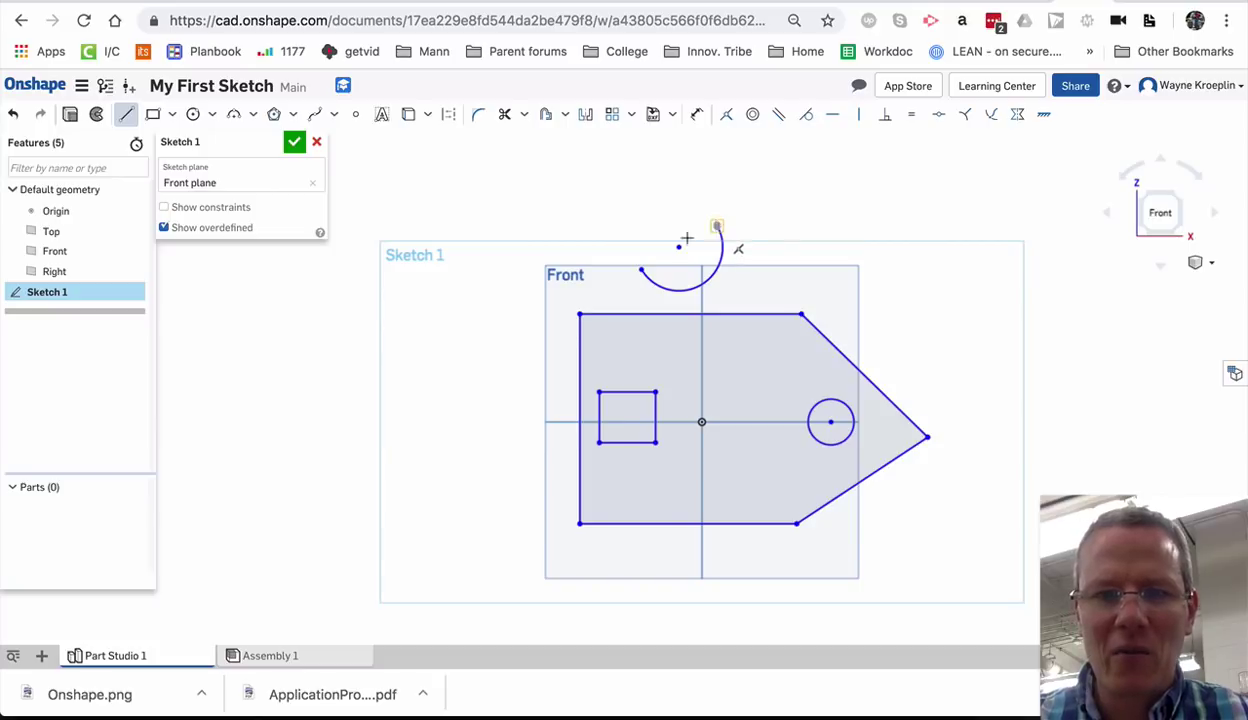
pyautogui.click(640, 269)
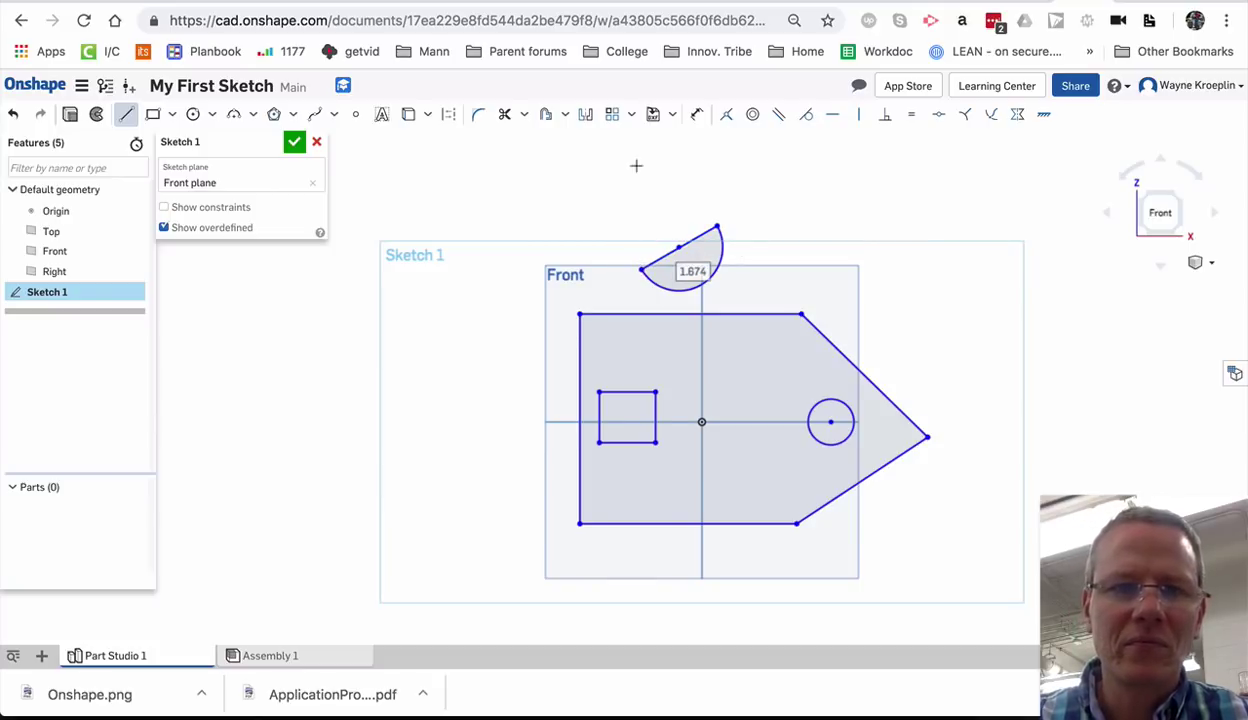
pyautogui.click(336, 117)
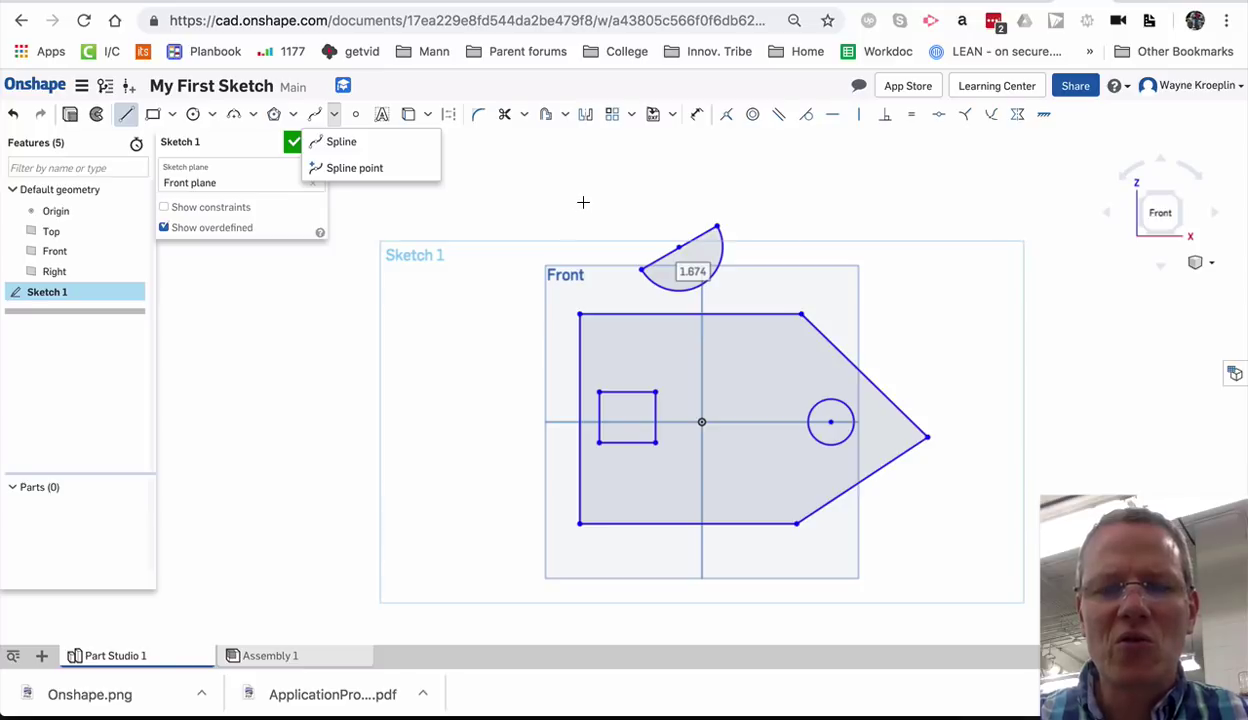
# Trim away the chord and arc, then drag the outline's top-left corner slightly up and left
pyautogui.click(506, 118)
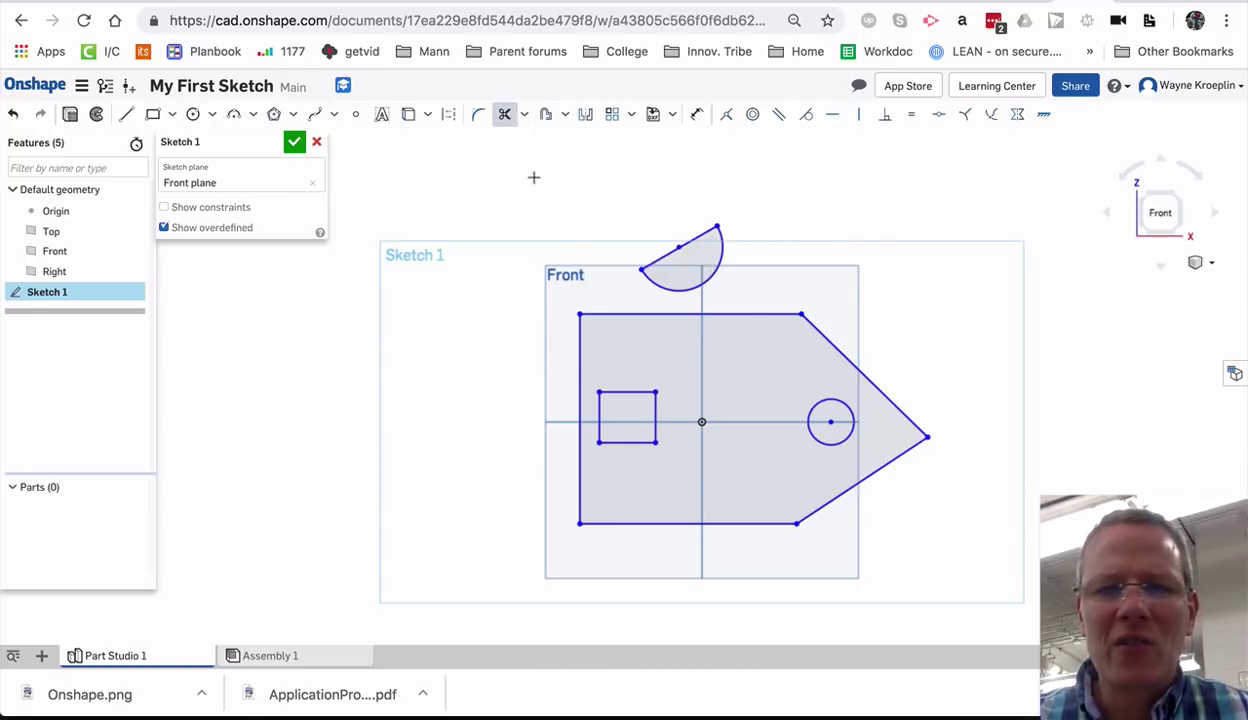
pyautogui.click(688, 242)
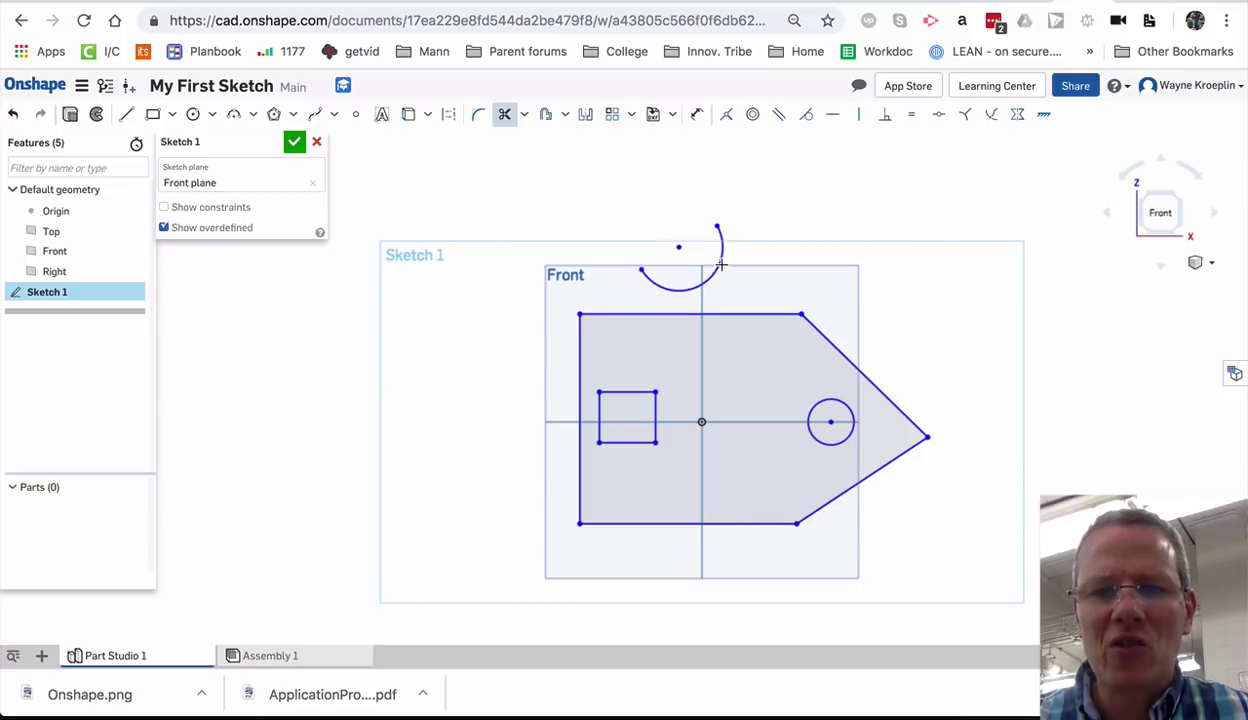
pyautogui.click(719, 253)
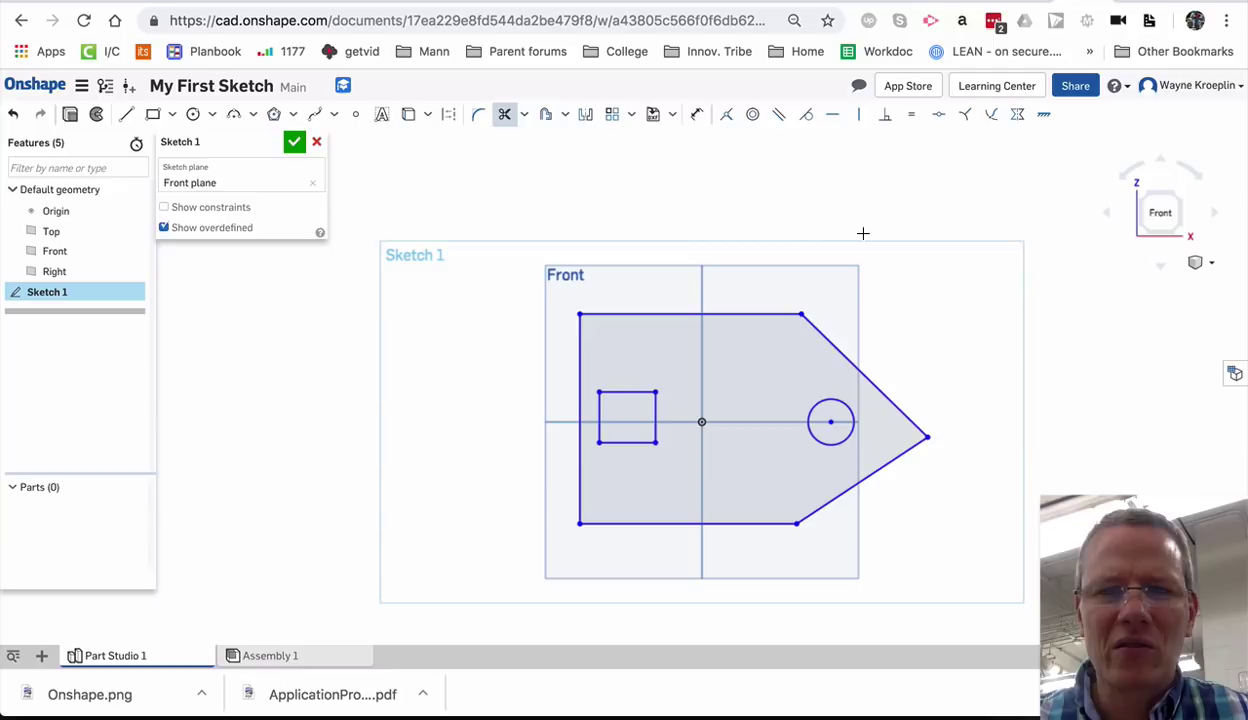
pyautogui.press('Escape')
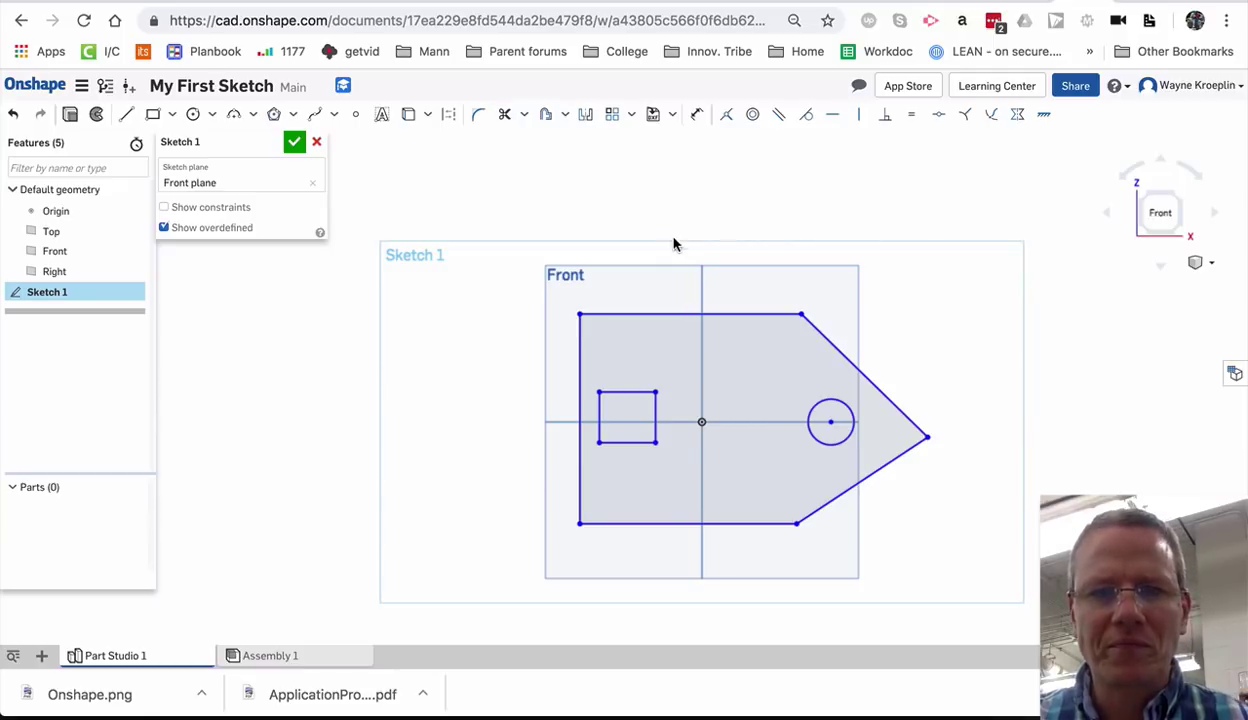
pyautogui.click(663, 316)
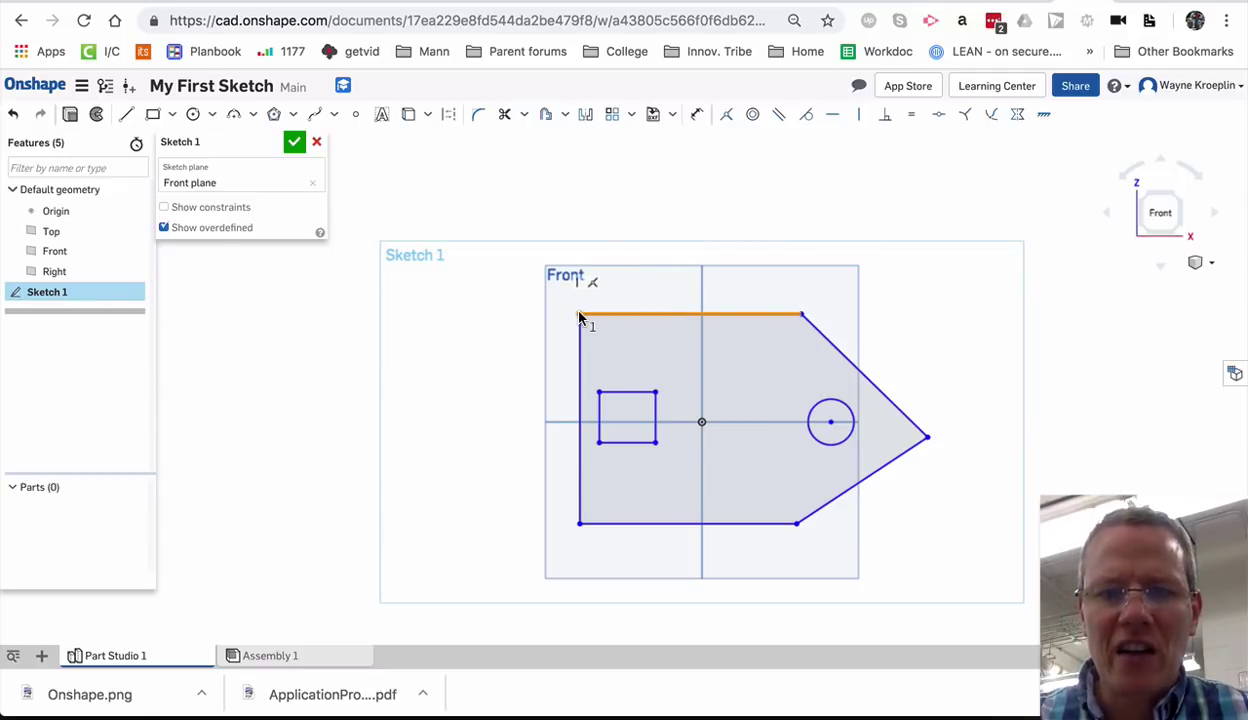
pyautogui.moveTo(579, 318)
pyautogui.mouseDown()
pyautogui.moveTo(660, 320)
pyautogui.moveTo(577, 320)
pyautogui.moveTo(568, 293)
pyautogui.moveTo(563, 308)
pyautogui.mouseUp()
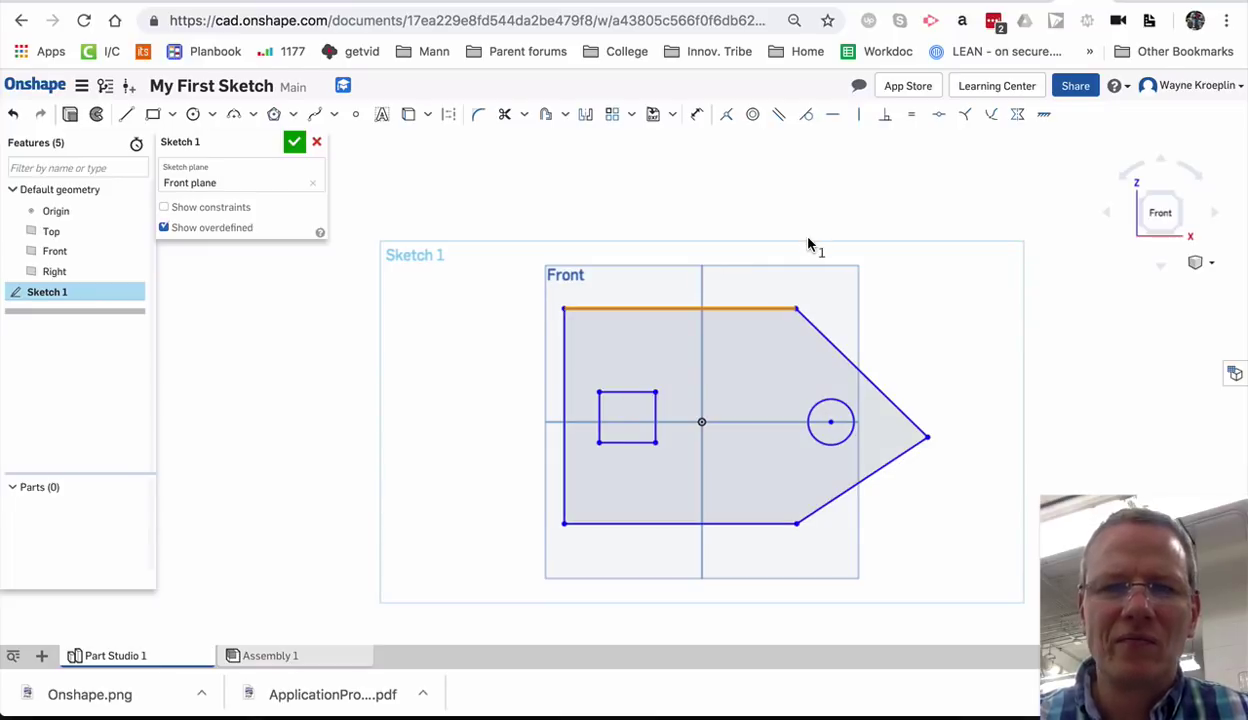
# Offset all five outline edges outward by 0.93 to form a larger surrounding outline
pyautogui.click(808, 239)
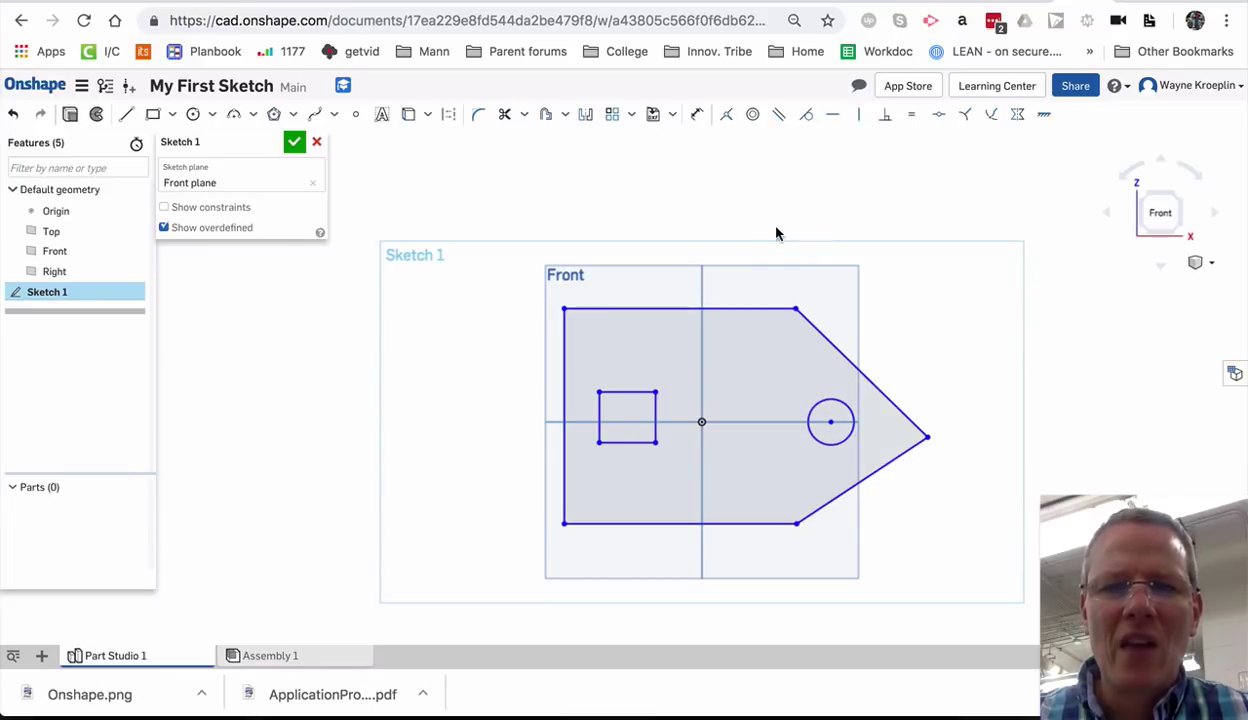
pyautogui.click(546, 118)
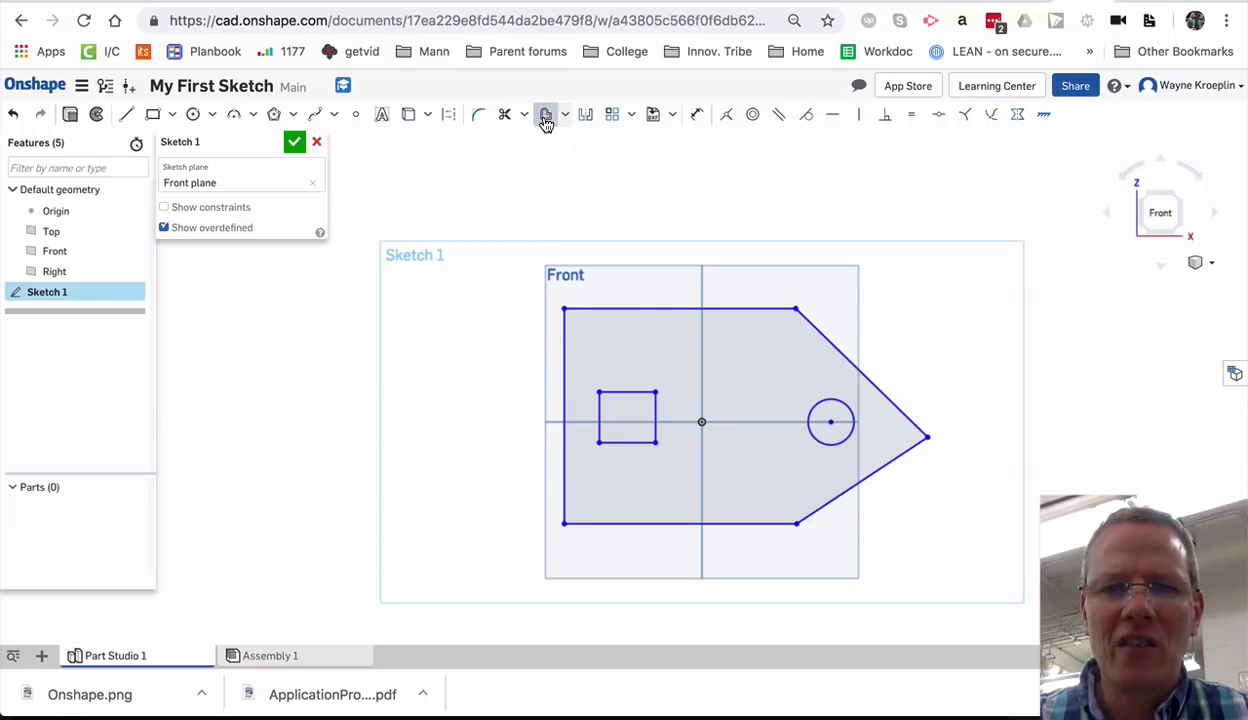
pyautogui.click(690, 307)
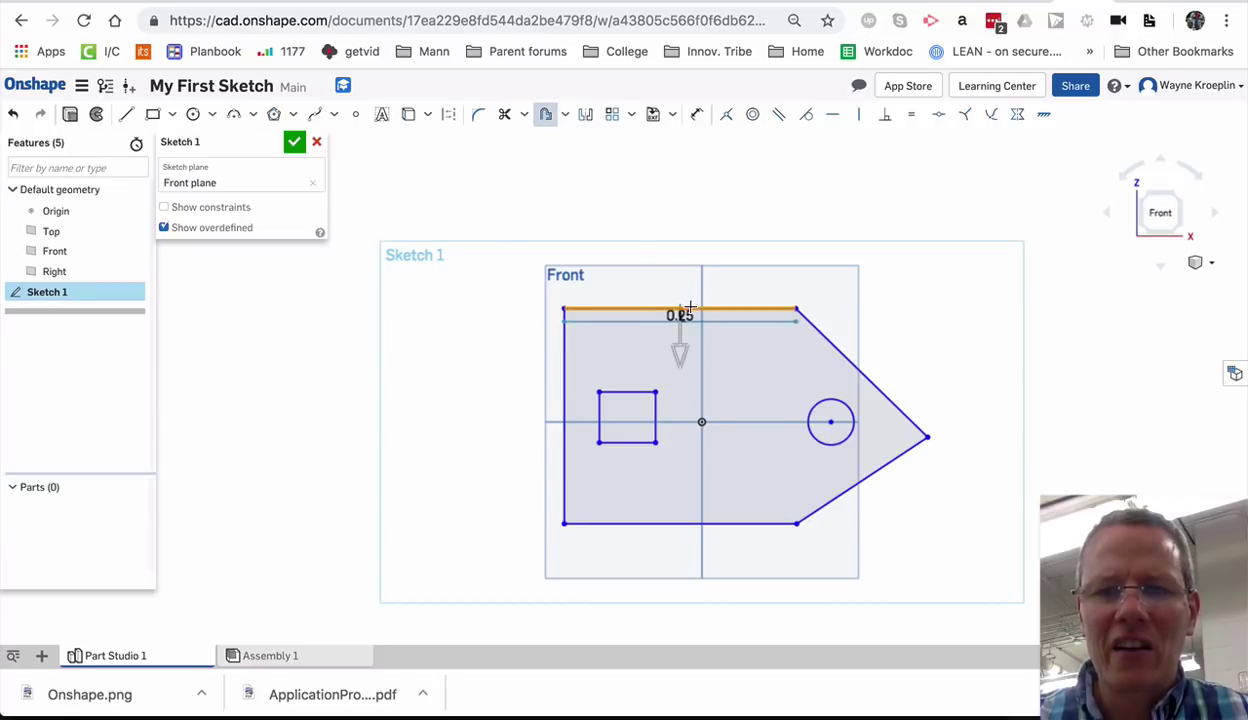
pyautogui.click(838, 350)
pyautogui.click(864, 479)
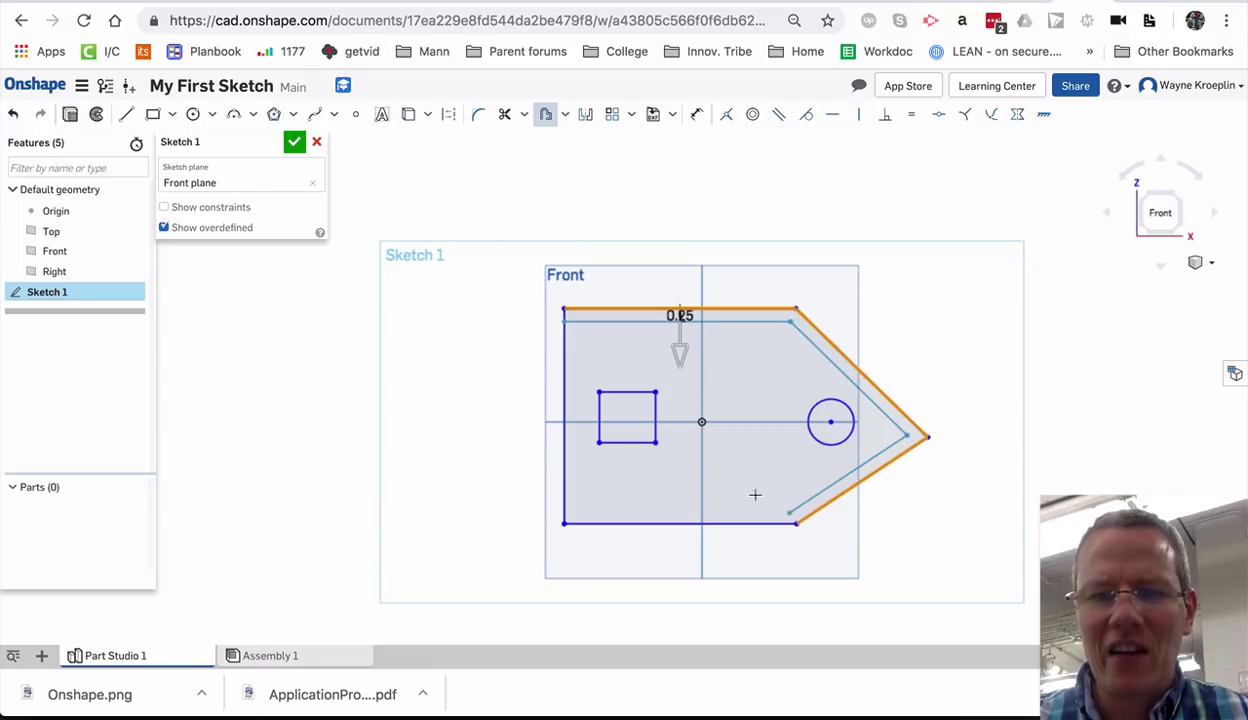
pyautogui.click(640, 522)
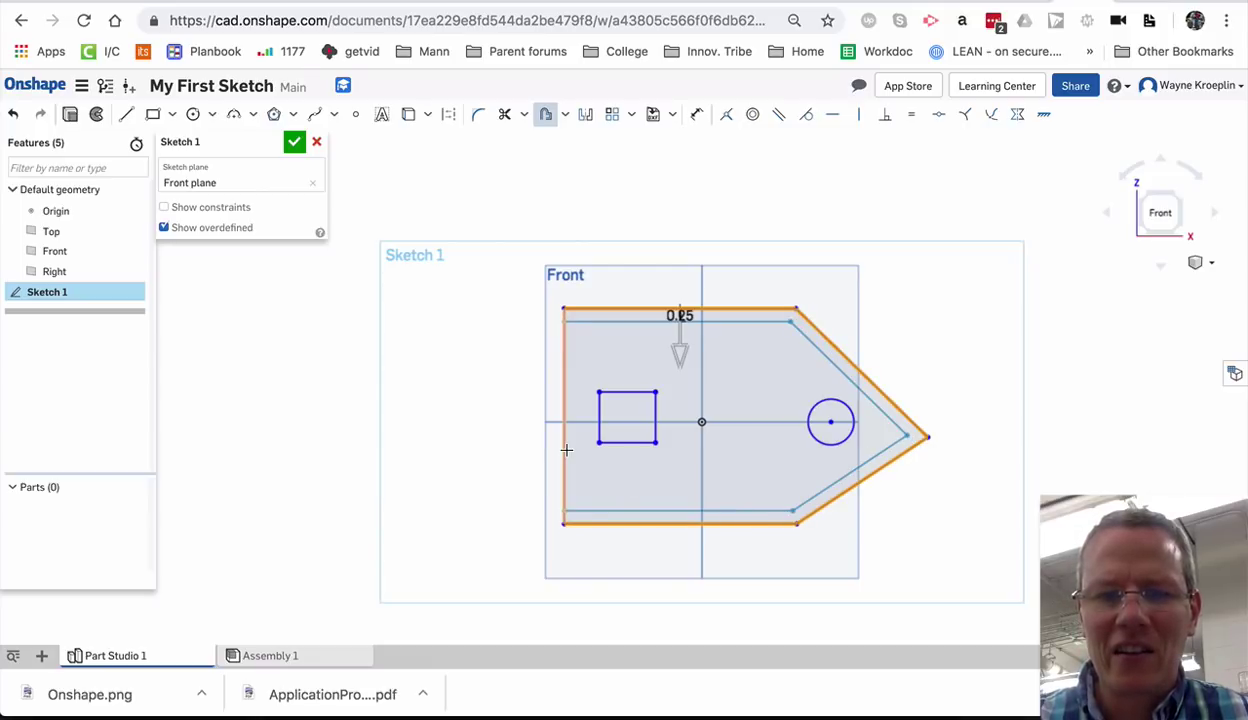
pyautogui.click(564, 445)
pyautogui.moveTo(679, 350); pyautogui.dragTo(679, 285)
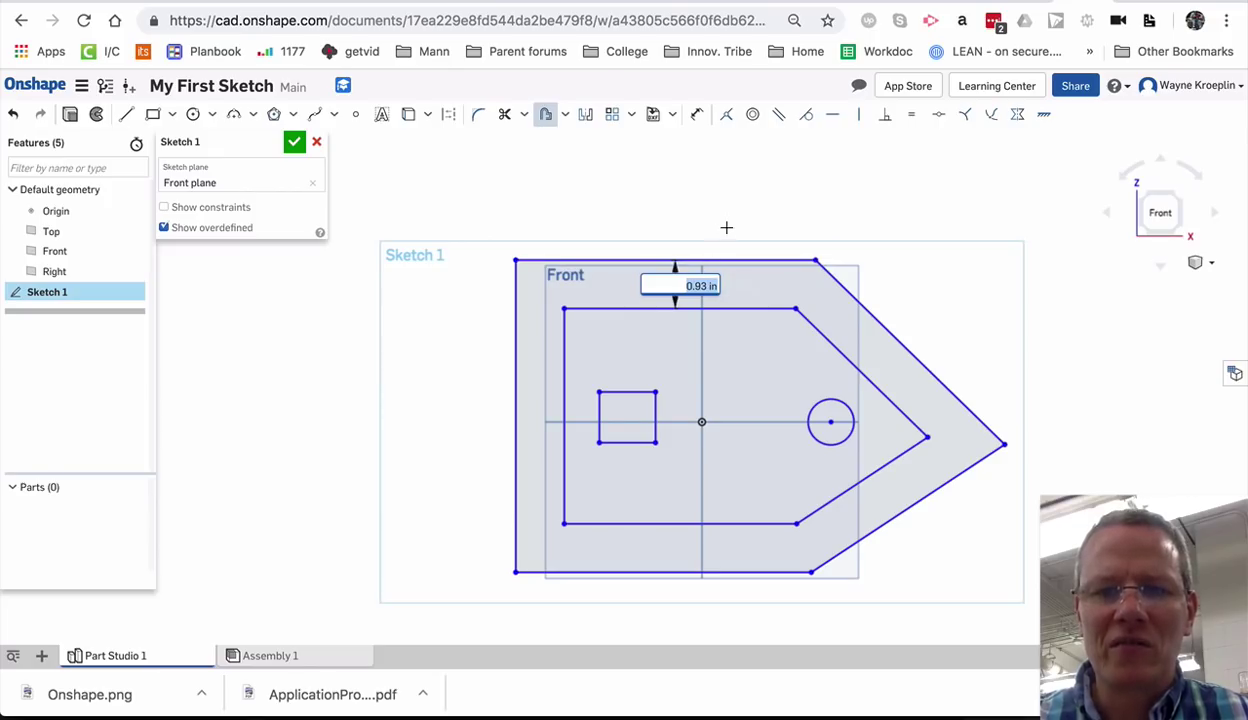
pyautogui.press('Return')
pyautogui.press('Escape')
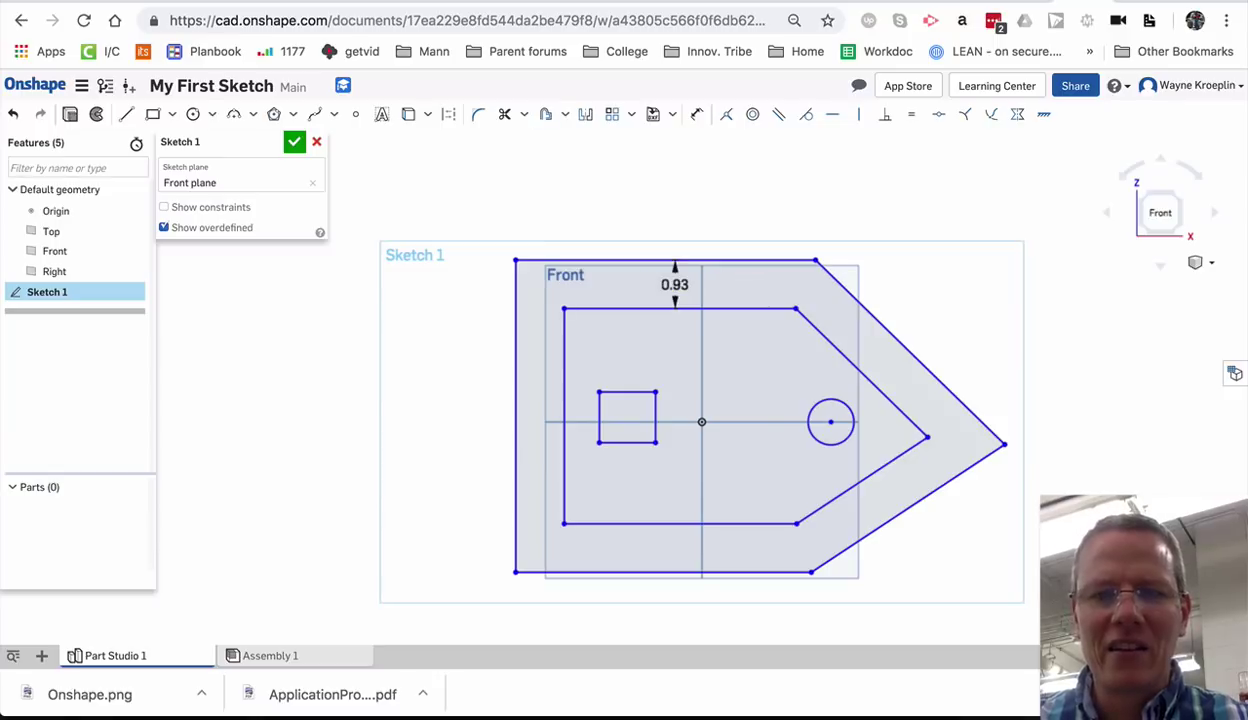
# Fillet the outer outline's tip at radius 1.31041 and round the inner outline's tip as well
pyautogui.click(480, 117)
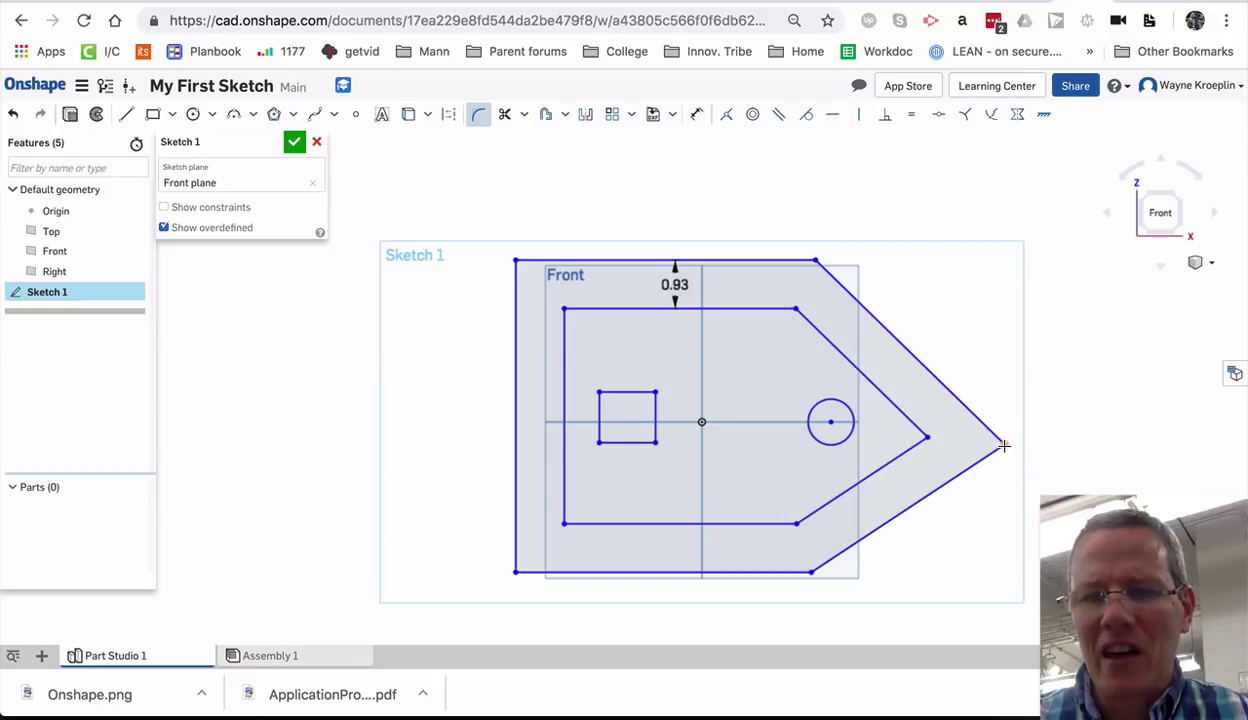
pyautogui.moveTo(1003, 446)
pyautogui.mouseDown()
pyautogui.moveTo(981, 454)
pyautogui.moveTo(995, 446)
pyautogui.moveTo(941, 440)
pyautogui.moveTo(975, 428)
pyautogui.moveTo(956, 439)
pyautogui.moveTo(965, 446)
pyautogui.mouseUp()
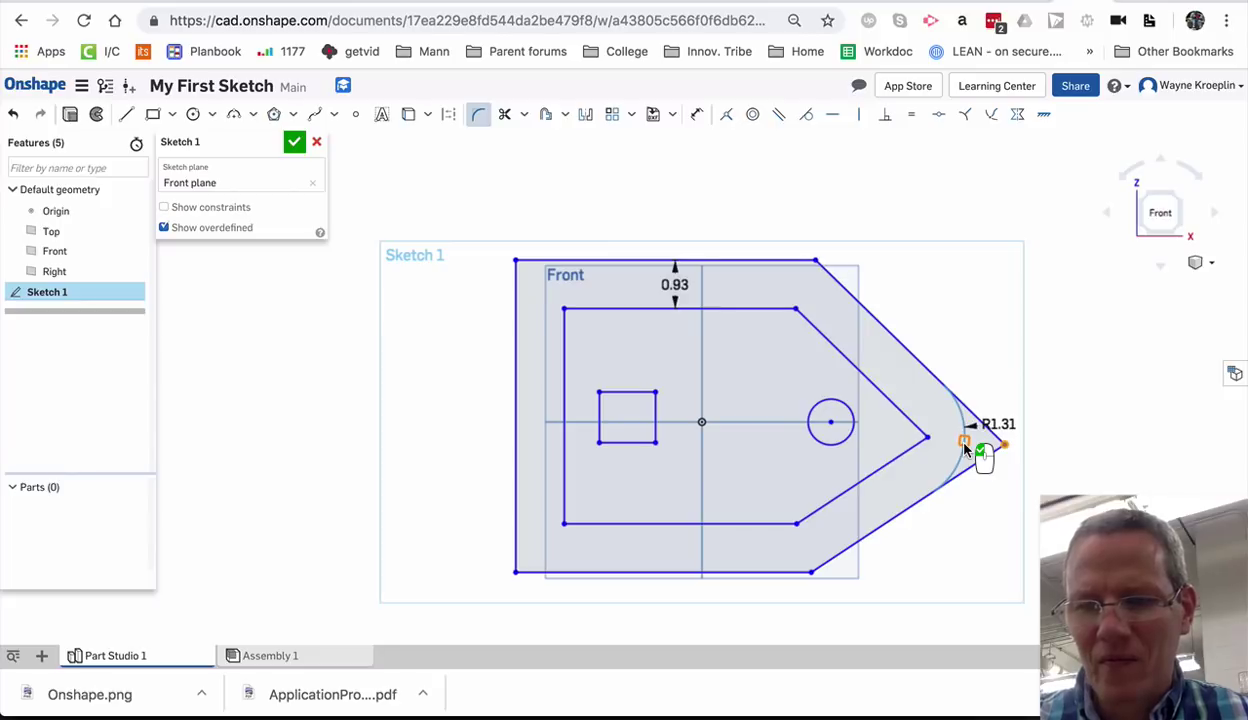
pyautogui.moveTo(965, 446); pyautogui.dragTo(965, 446)
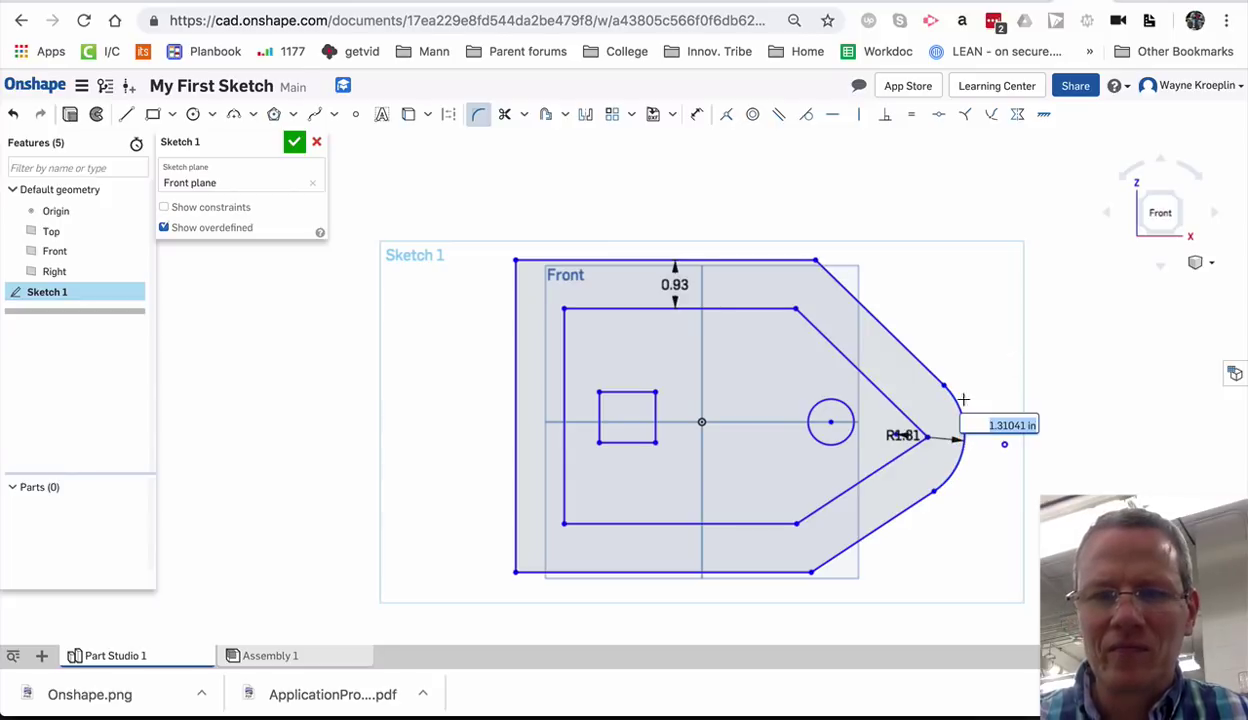
pyautogui.press('Return')
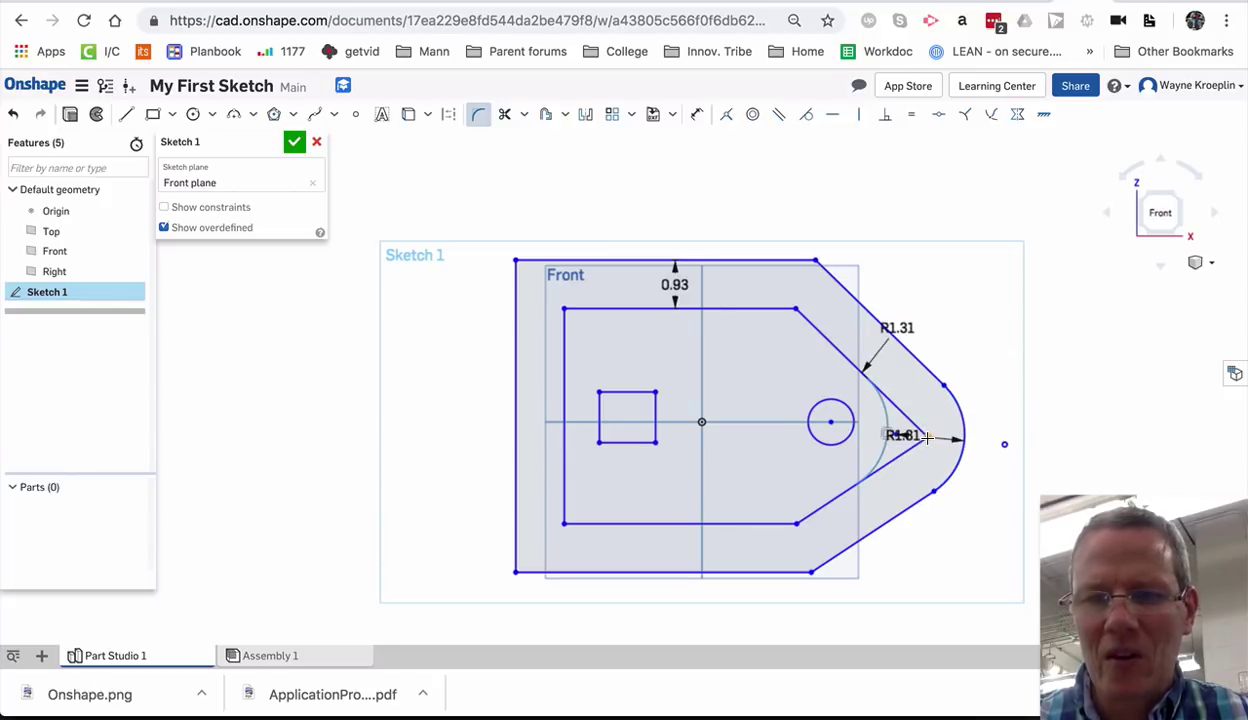
pyautogui.click(927, 437)
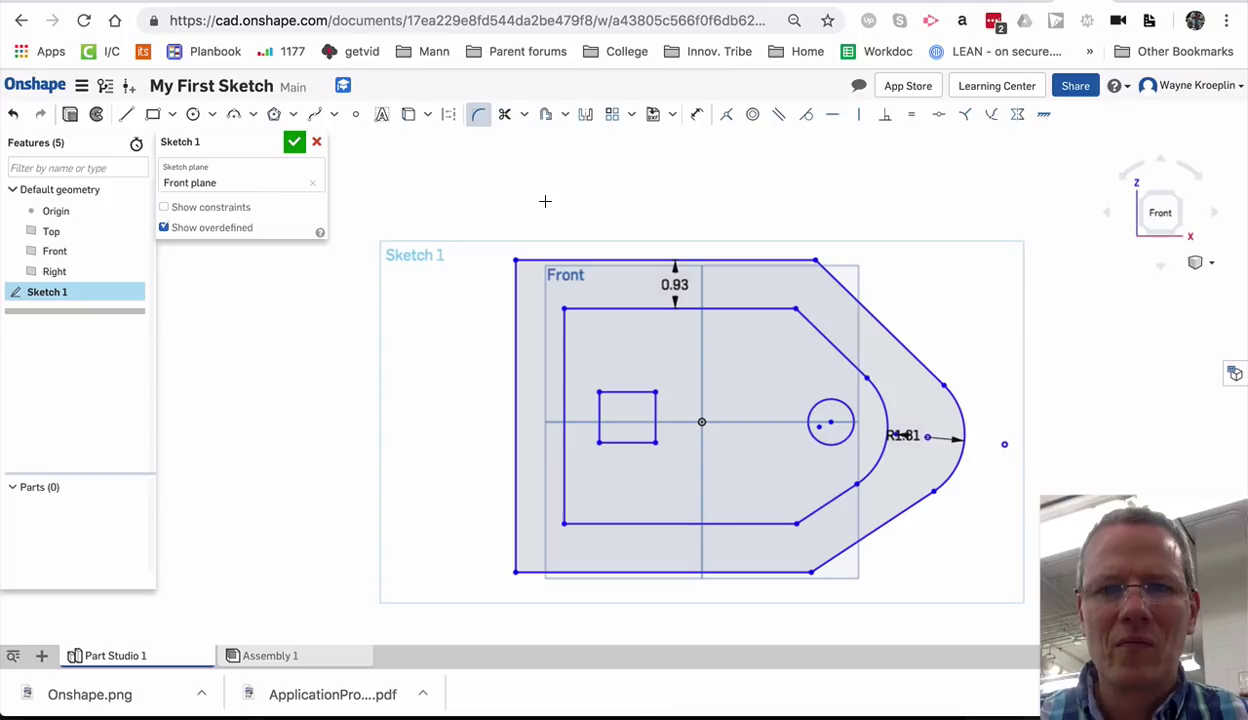
# Dimension the outer outline's top edge to a length of 6
pyautogui.click(698, 116)
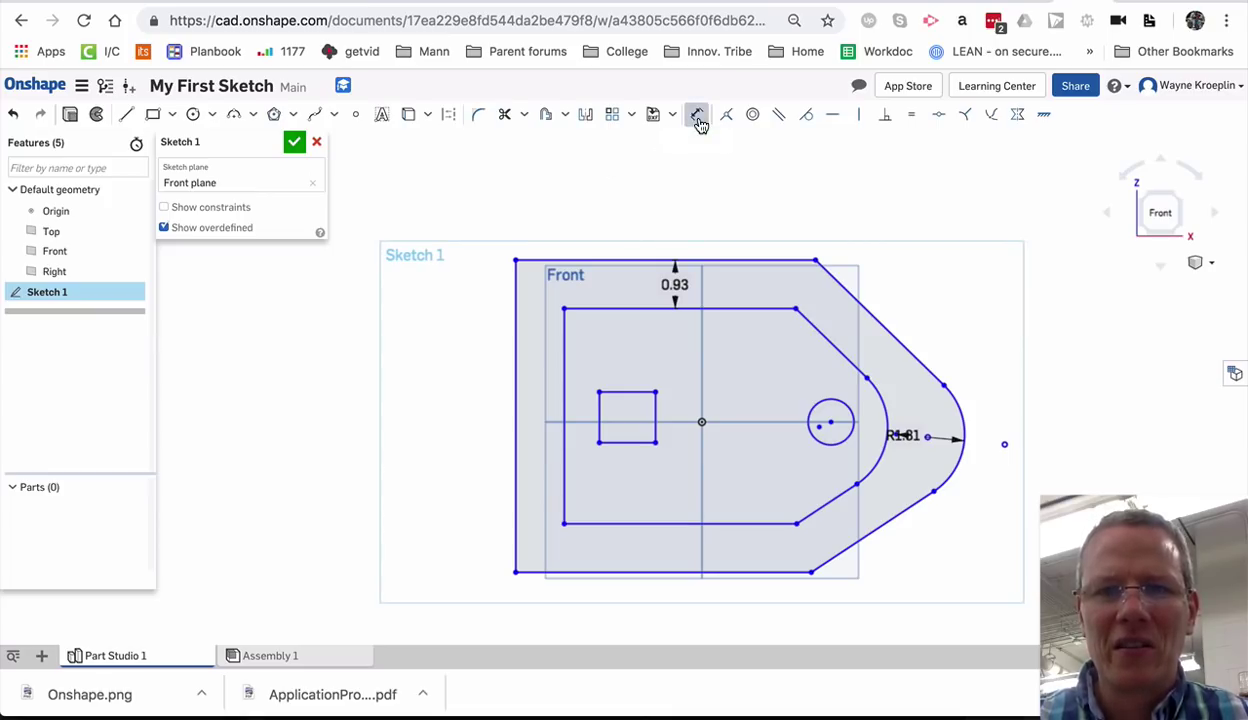
pyautogui.click(648, 259)
pyautogui.click(643, 189)
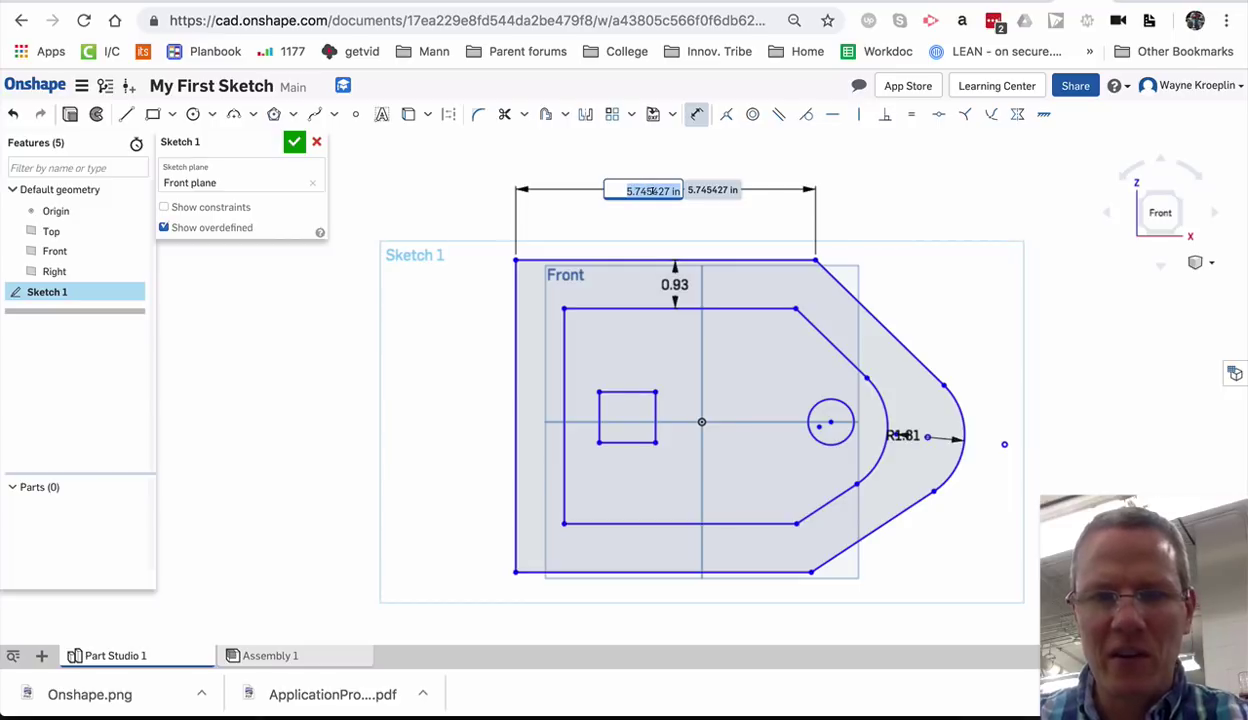
pyautogui.write('6')
pyautogui.press('Return')
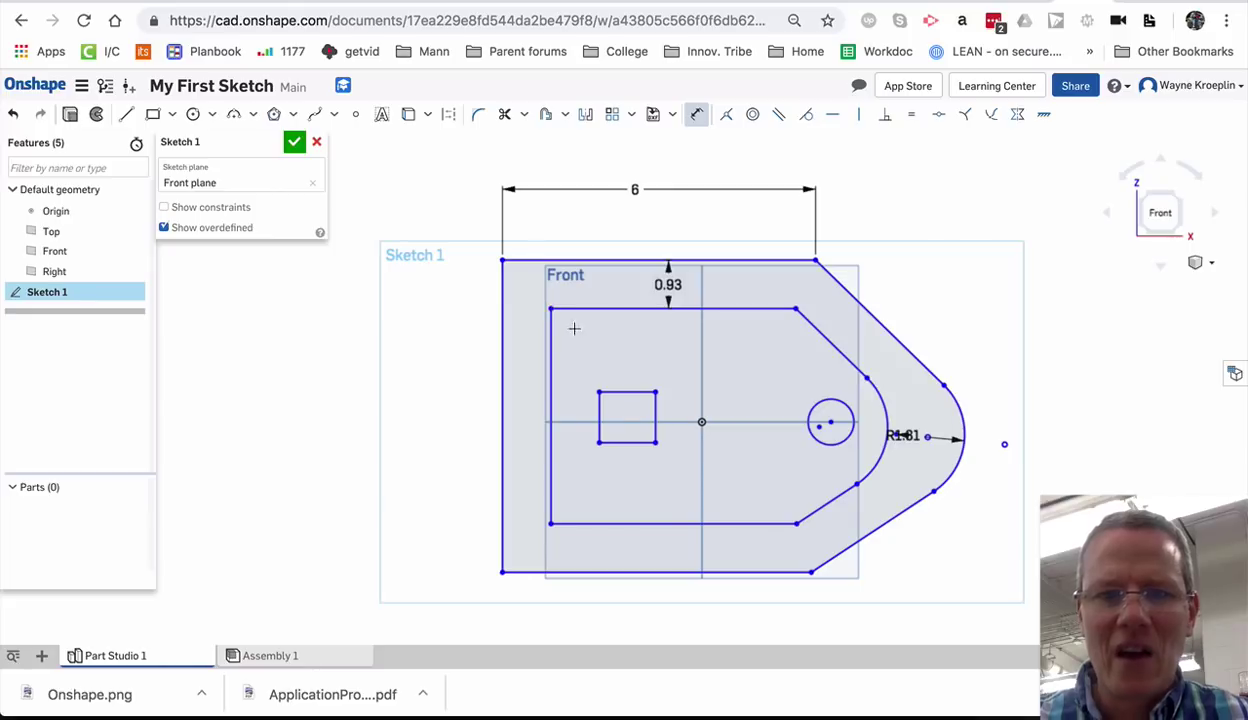
# Add a dimension between the outer and inner top-left corners, reading 1.315
pyautogui.click(503, 260)
pyautogui.click(550, 309)
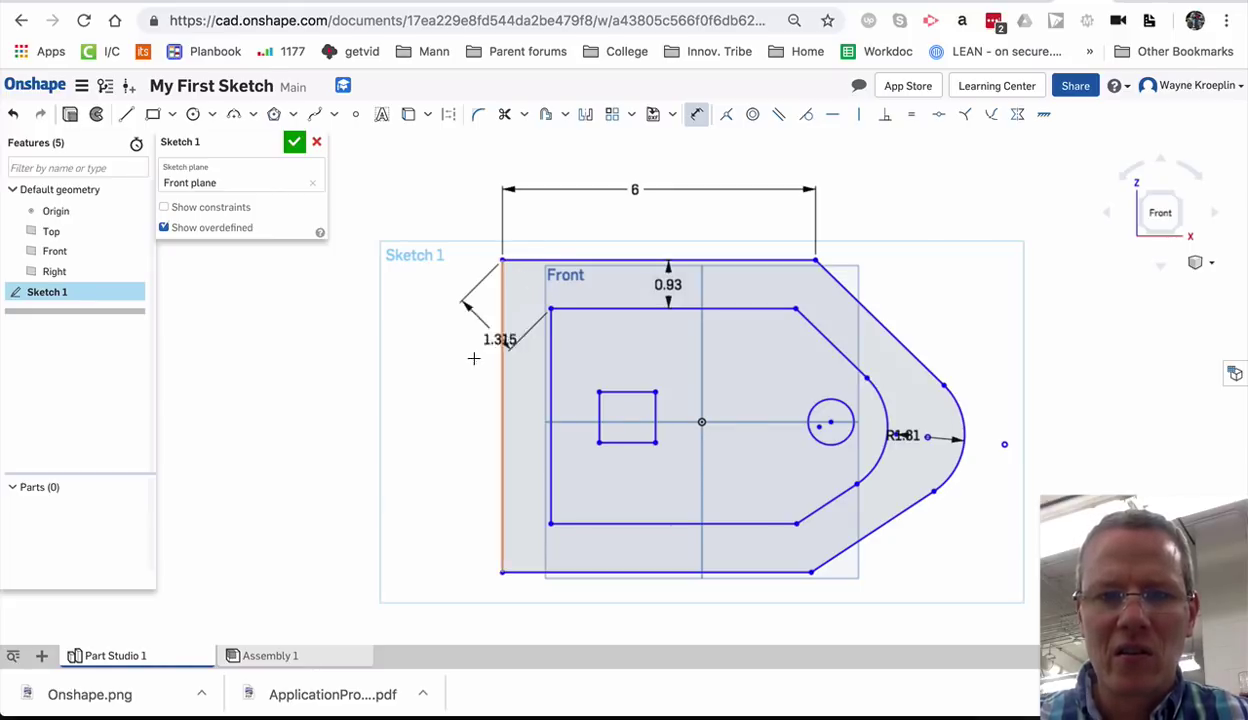
pyautogui.click(418, 413)
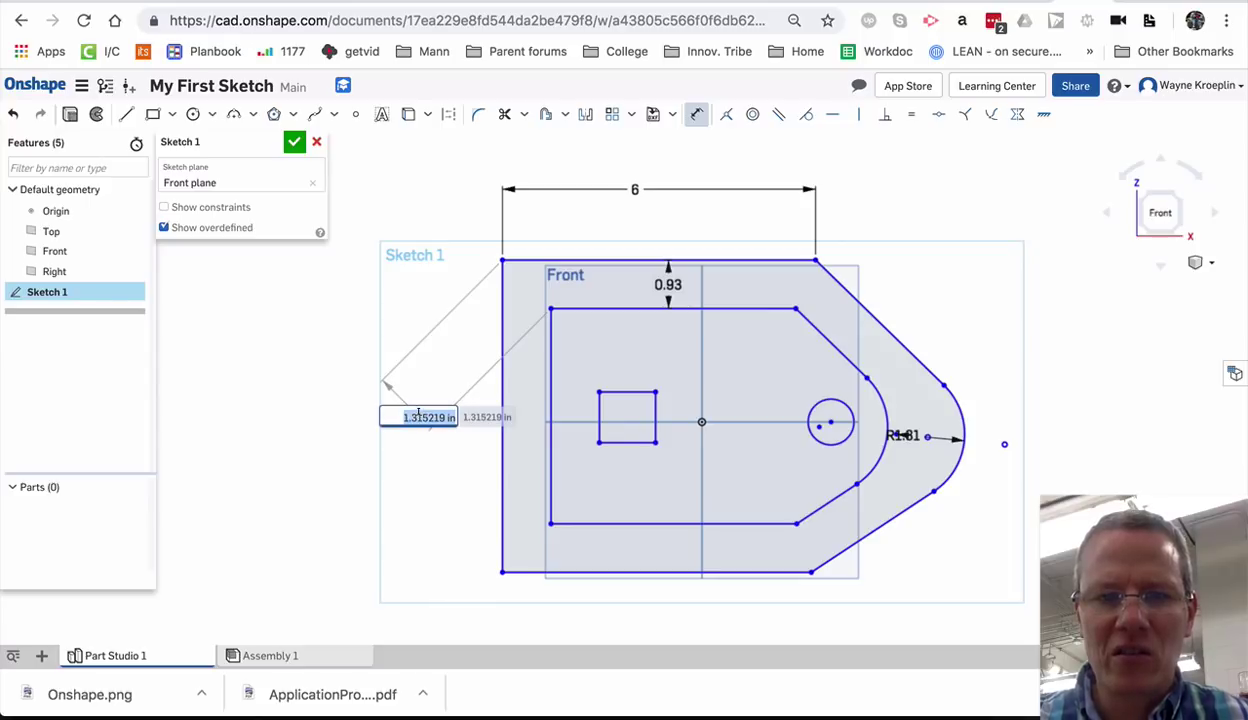
# Try 2 as the corner-to-corner distance, undo the unsolvable value, and reopen the 1.31041 fillet radius
pyautogui.write('2')
pyautogui.press('Return')
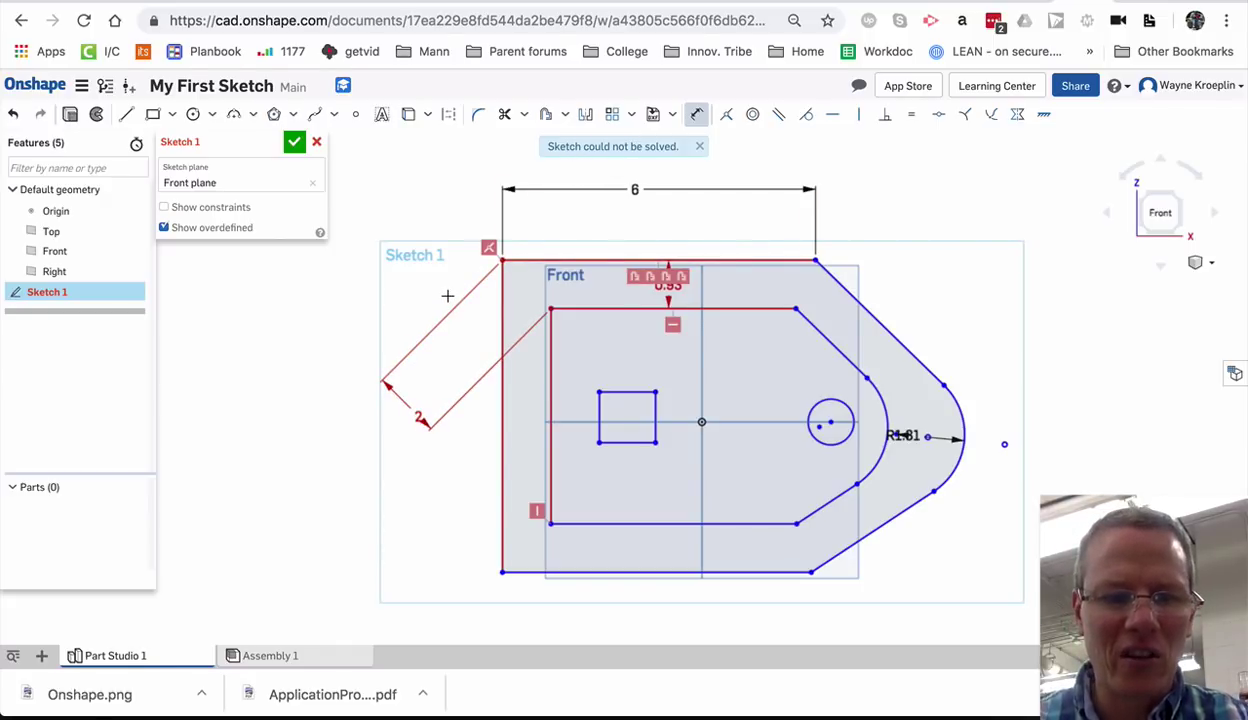
pyautogui.press('Escape')
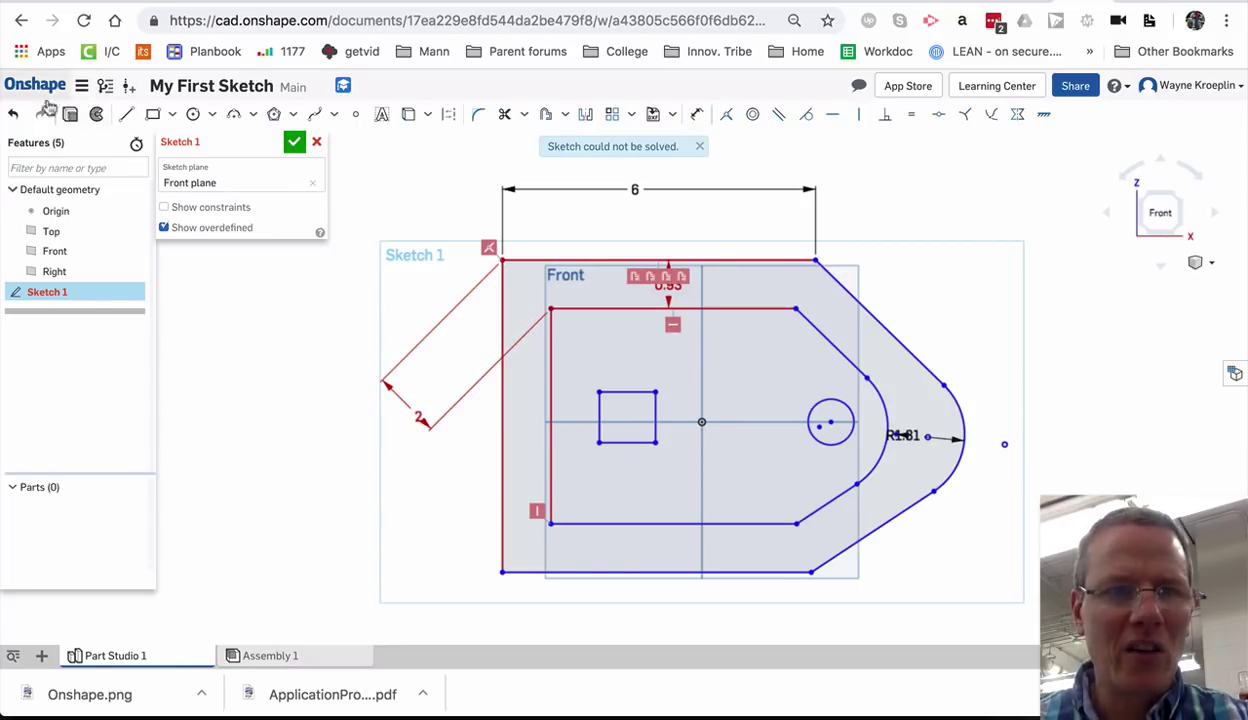
pyautogui.click(16, 117)
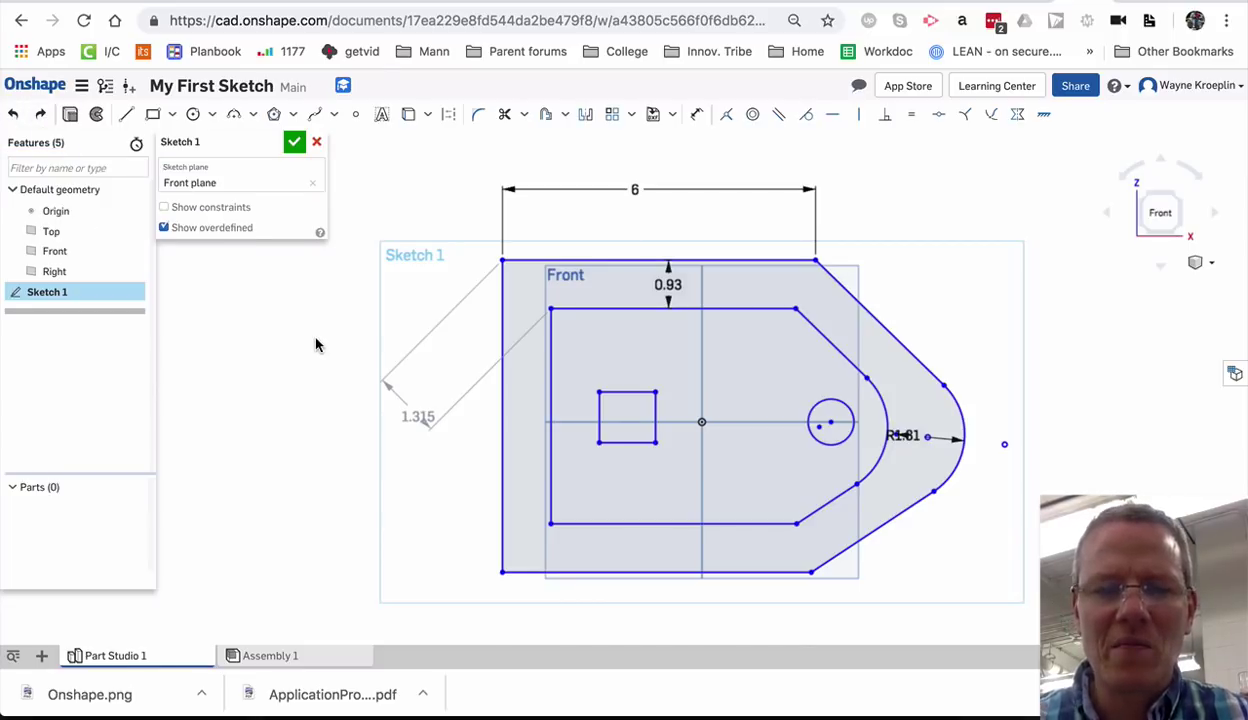
pyautogui.hotkey('ctrl', 'z')
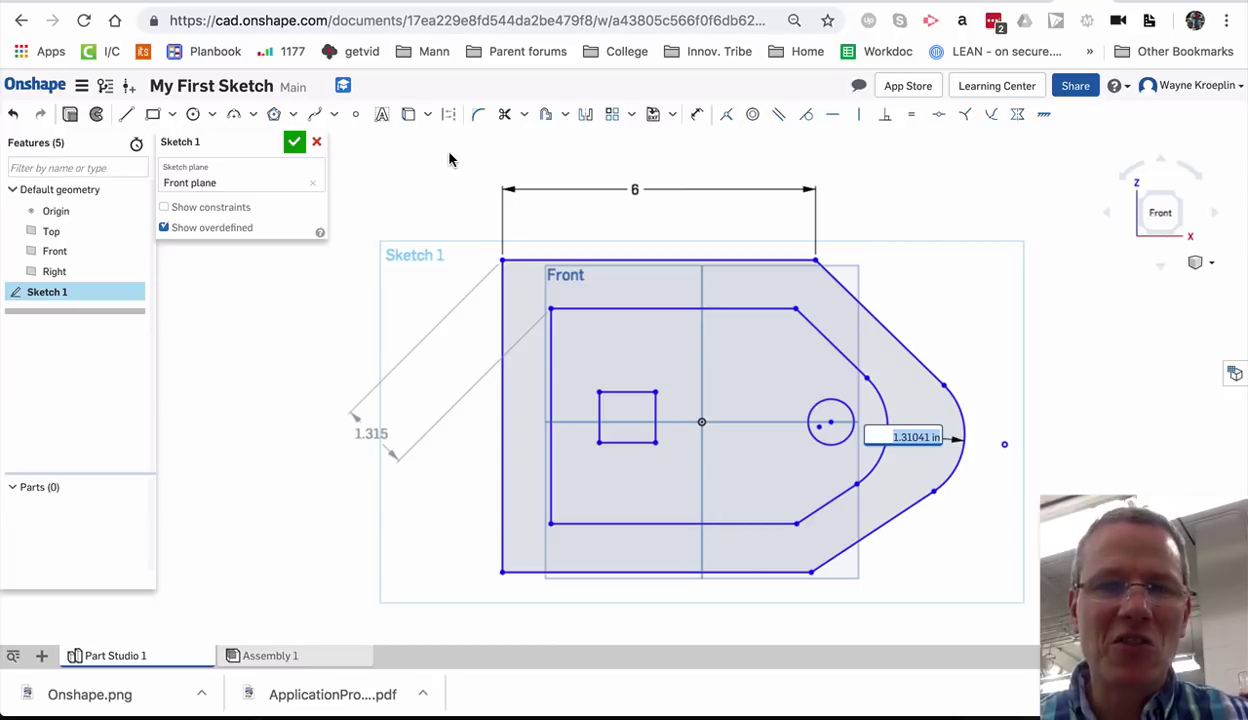